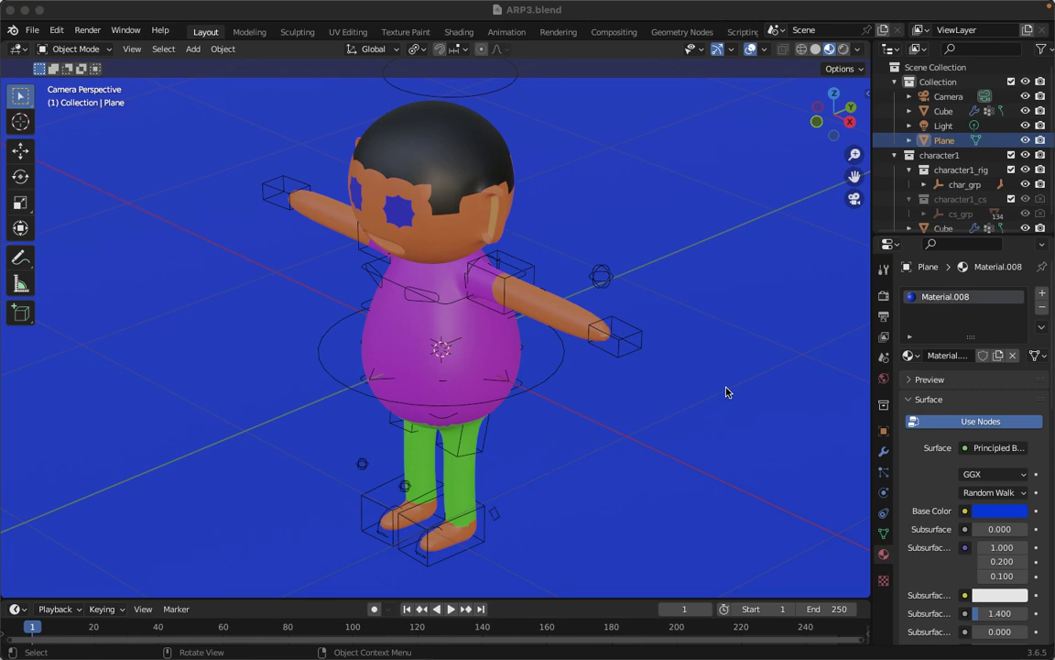
# Return to the camera view, select the character's rig and put it in Pose Mode
pyautogui.hscroll(10, 726, 392)
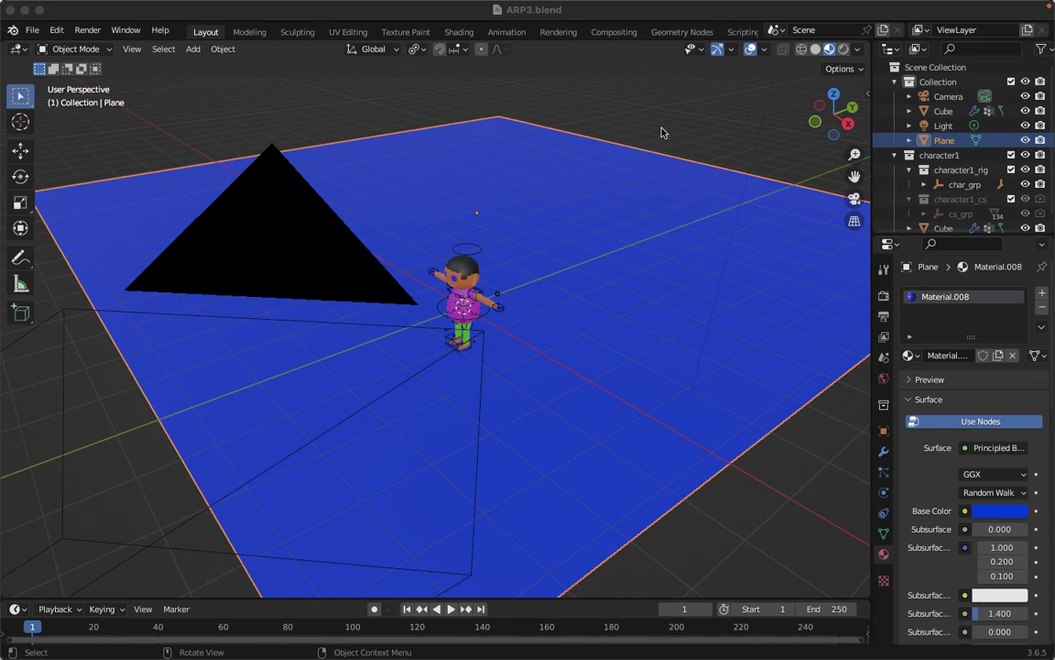
pyautogui.press('KP_0')
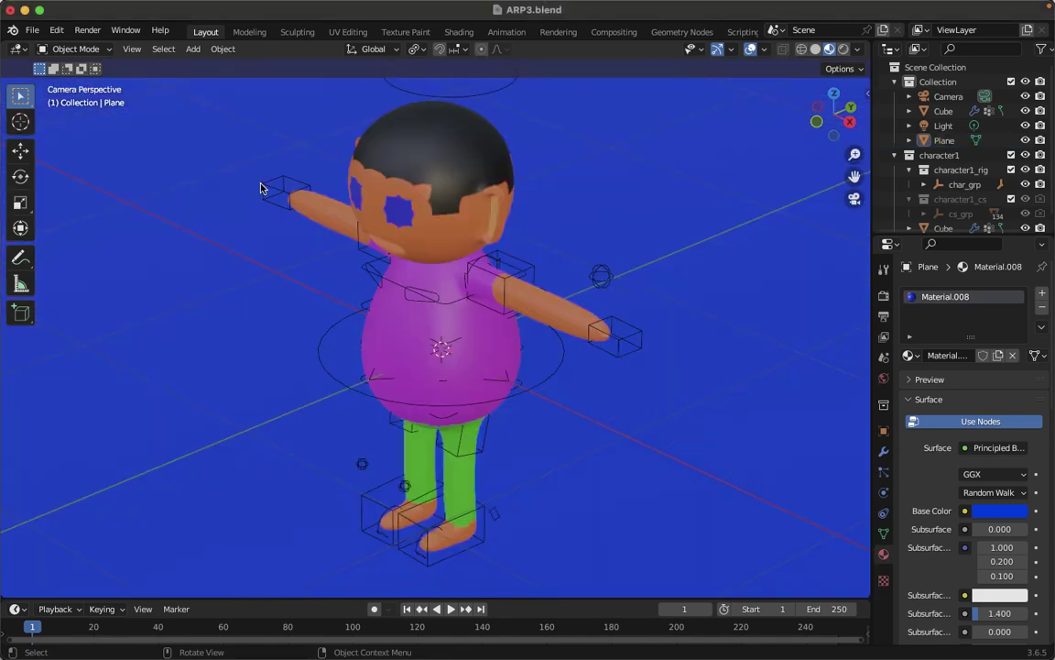
pyautogui.click(82, 48)
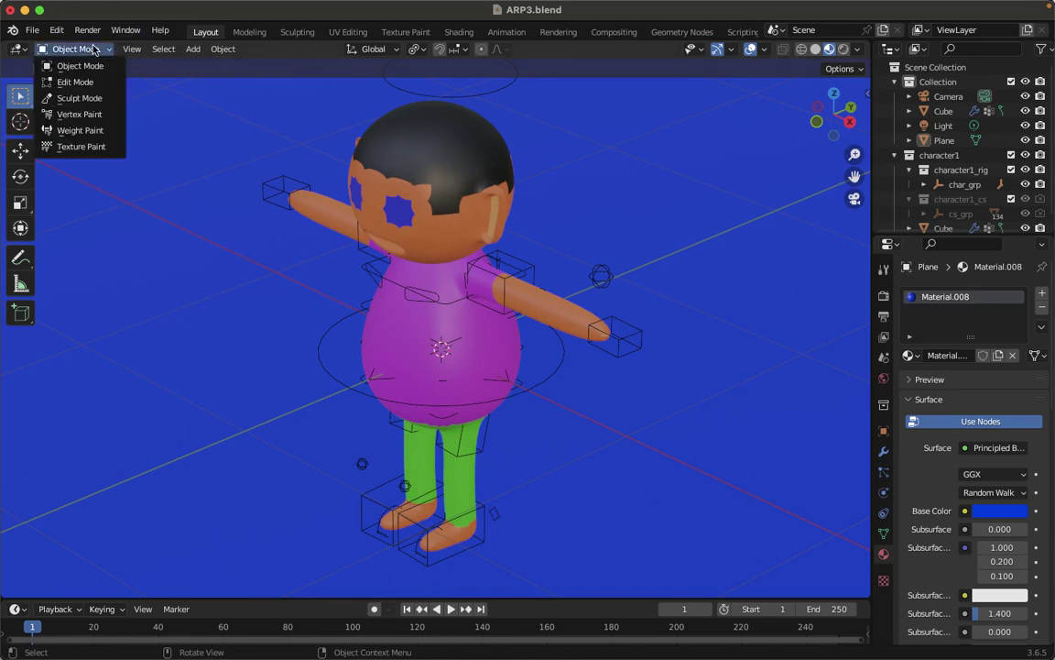
pyautogui.click(89, 68)
pyautogui.click(438, 170)
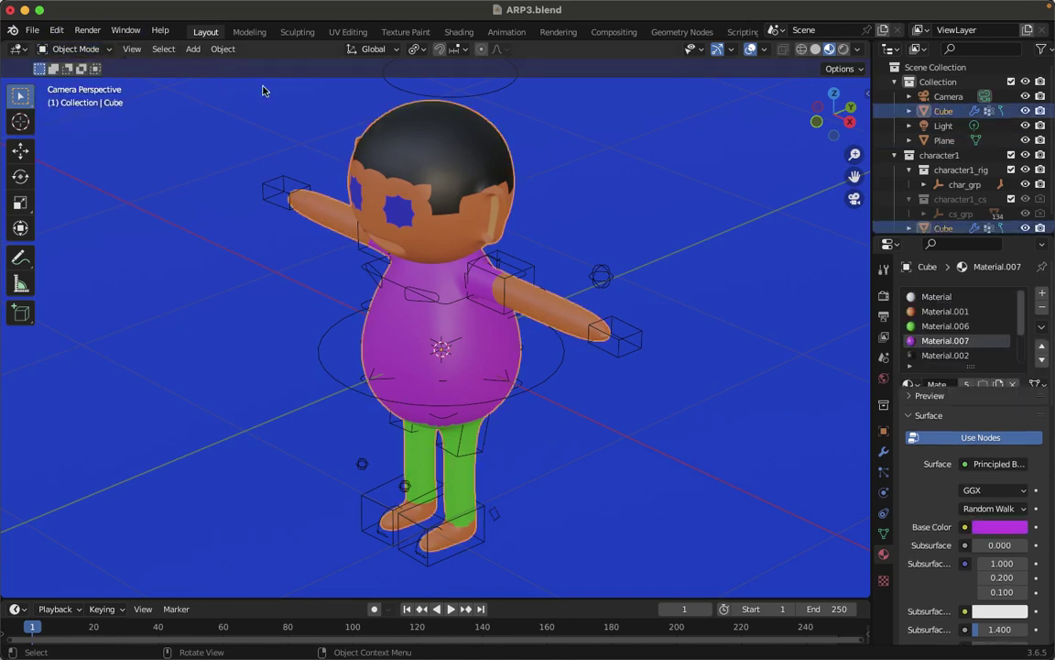
pyautogui.click(96, 53)
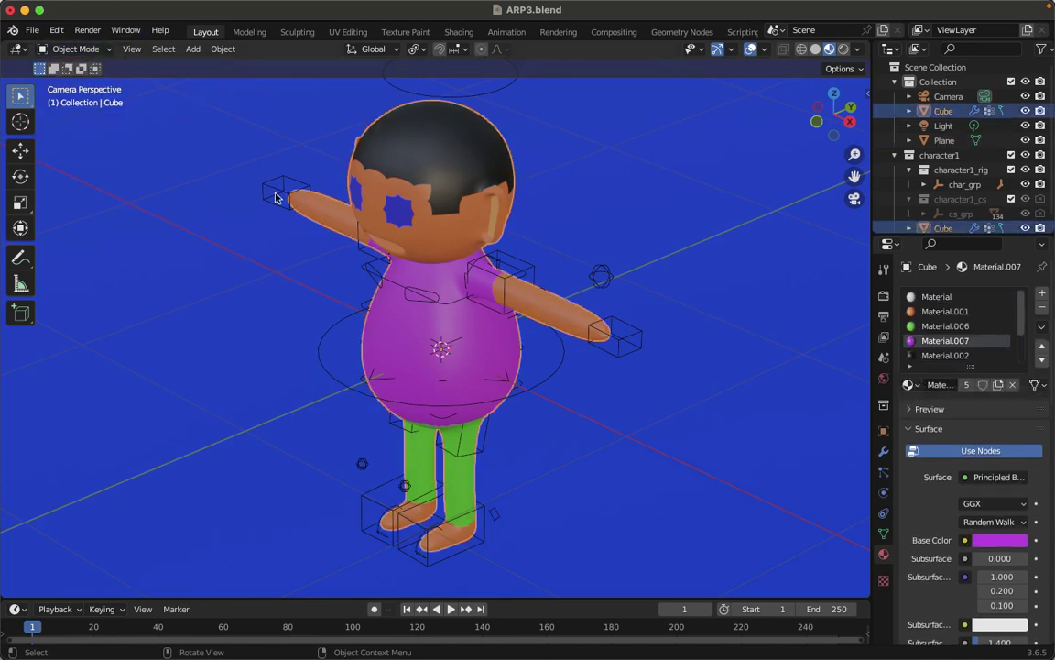
pyautogui.click(277, 197)
pyautogui.click(80, 48)
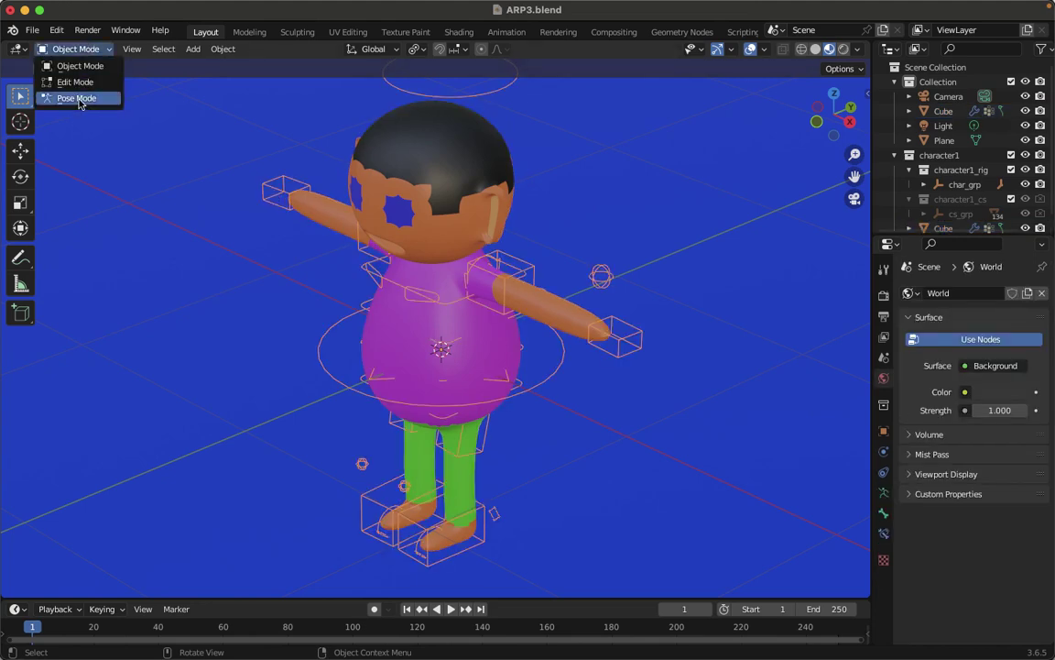
pyautogui.click(78, 101)
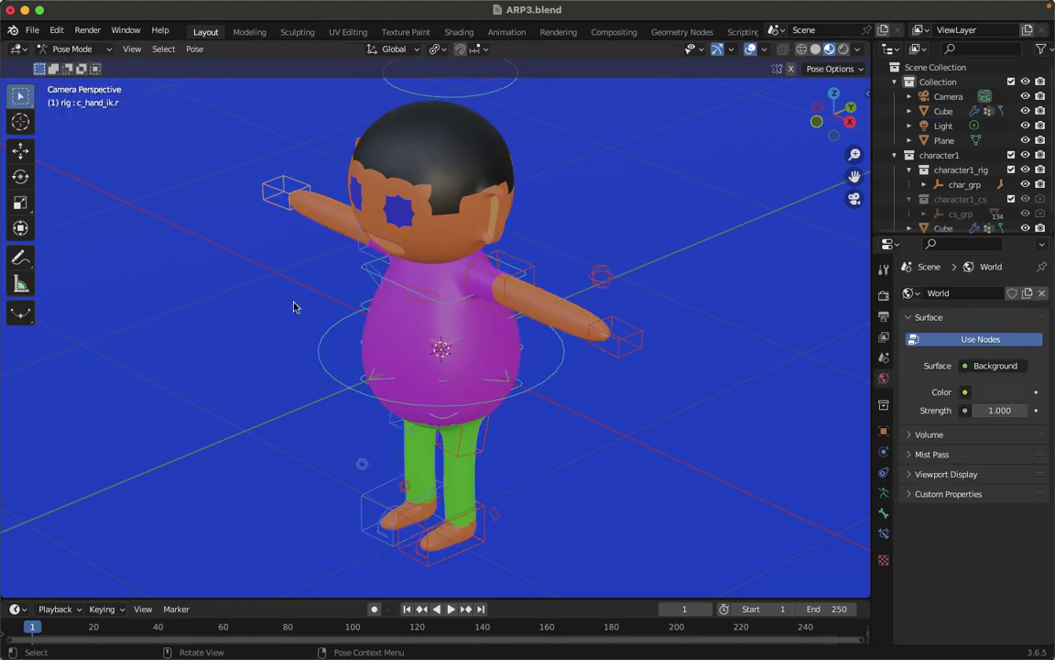
# Lower the right hand IK control slightly so the arm drops, and deselect it
pyautogui.click(272, 203)
pyautogui.press('g')
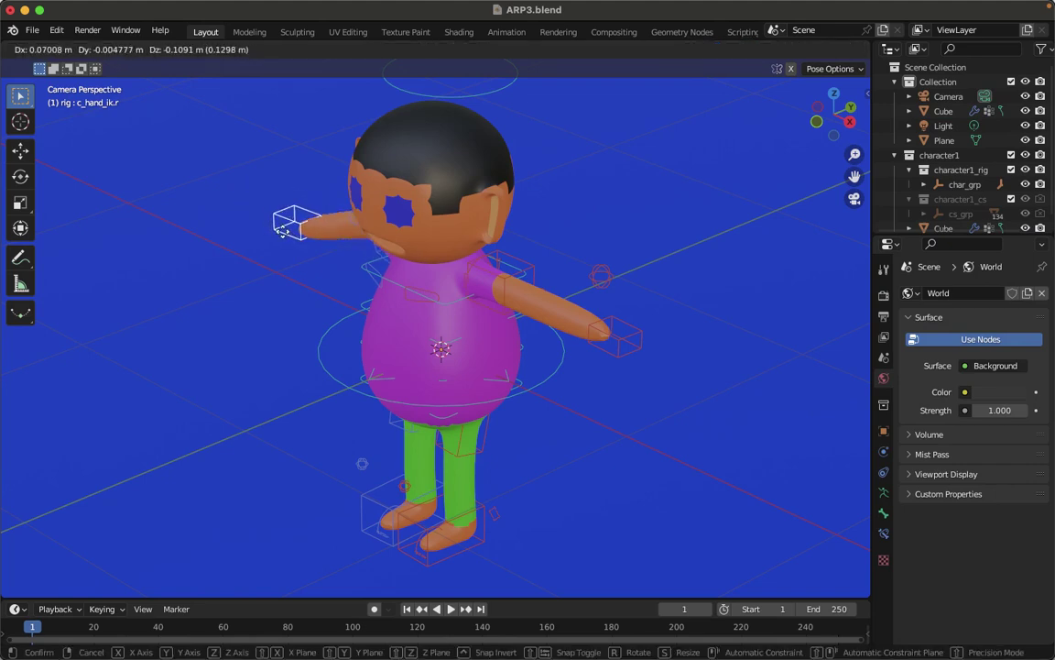
pyautogui.click(265, 224)
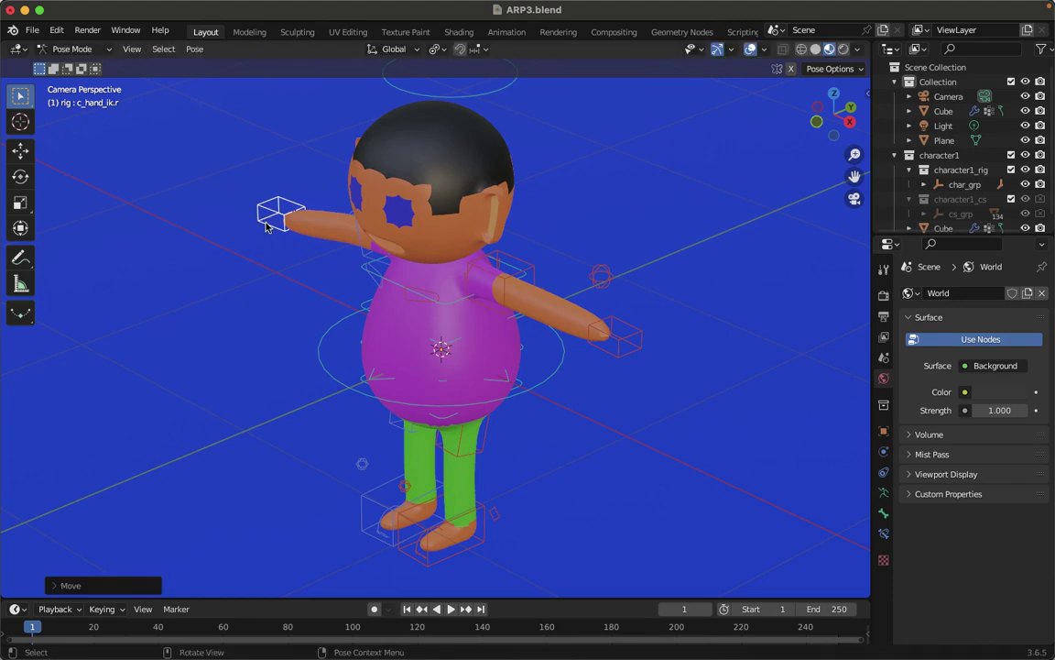
pyautogui.click(252, 256)
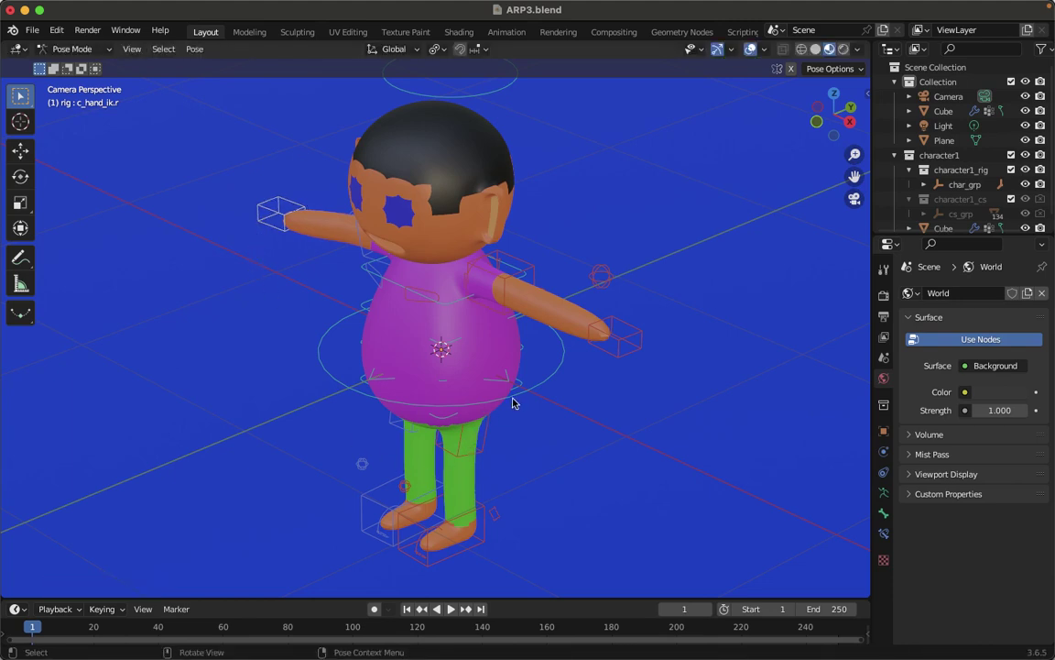
# Try moving the left foot IK control upward and undo the move
pyautogui.click(440, 529)
pyautogui.press('g')
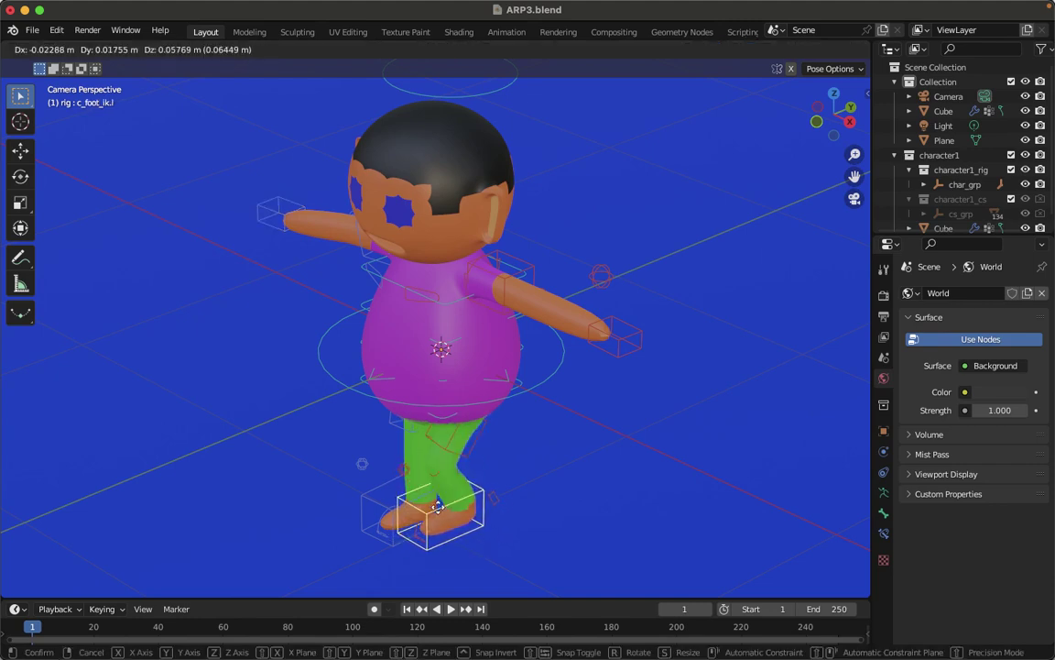
pyautogui.click(444, 519)
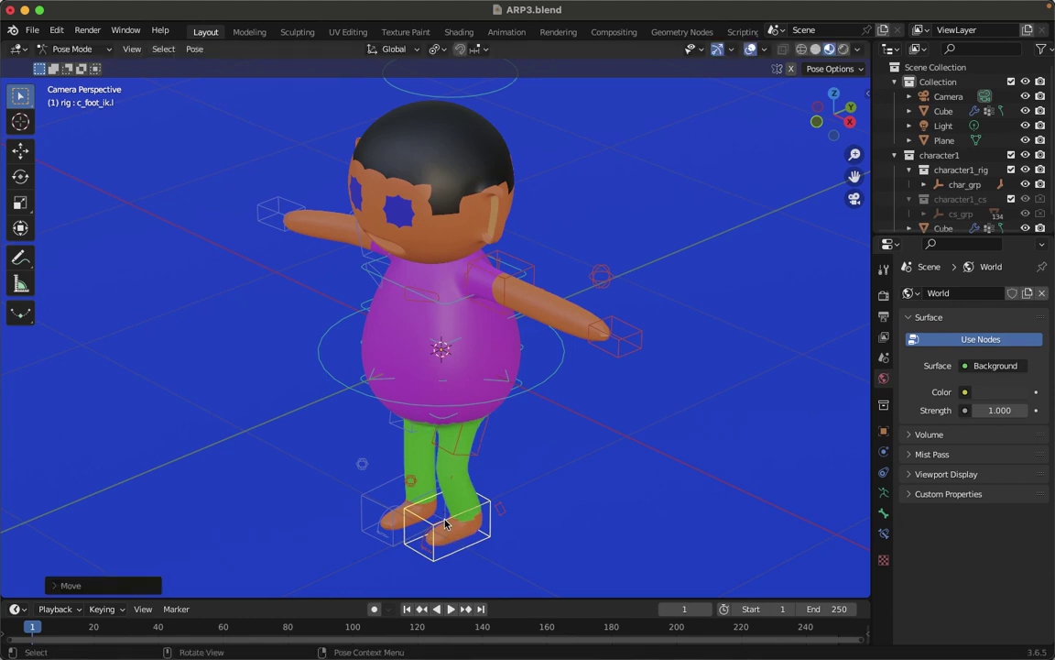
pyautogui.hotkey('ctrl', 'z')
# Turn on Auto Keying, enlarge the timeline, and key the left foot control raised slightly at frame 1
pyautogui.click(373, 608)
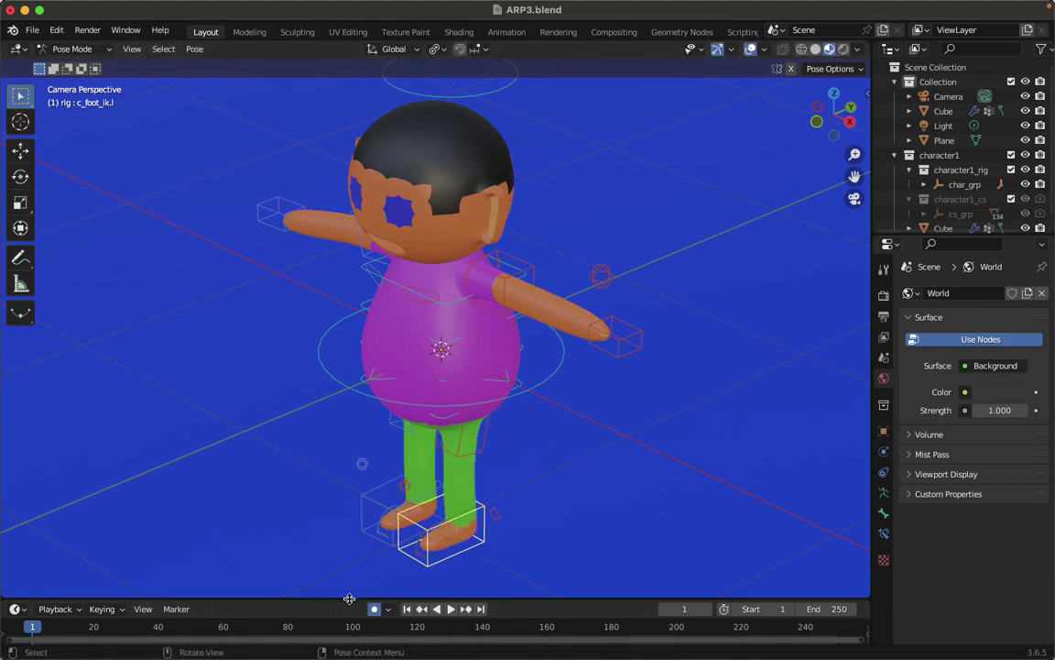
pyautogui.moveTo(349, 598); pyautogui.dragTo(342, 527)
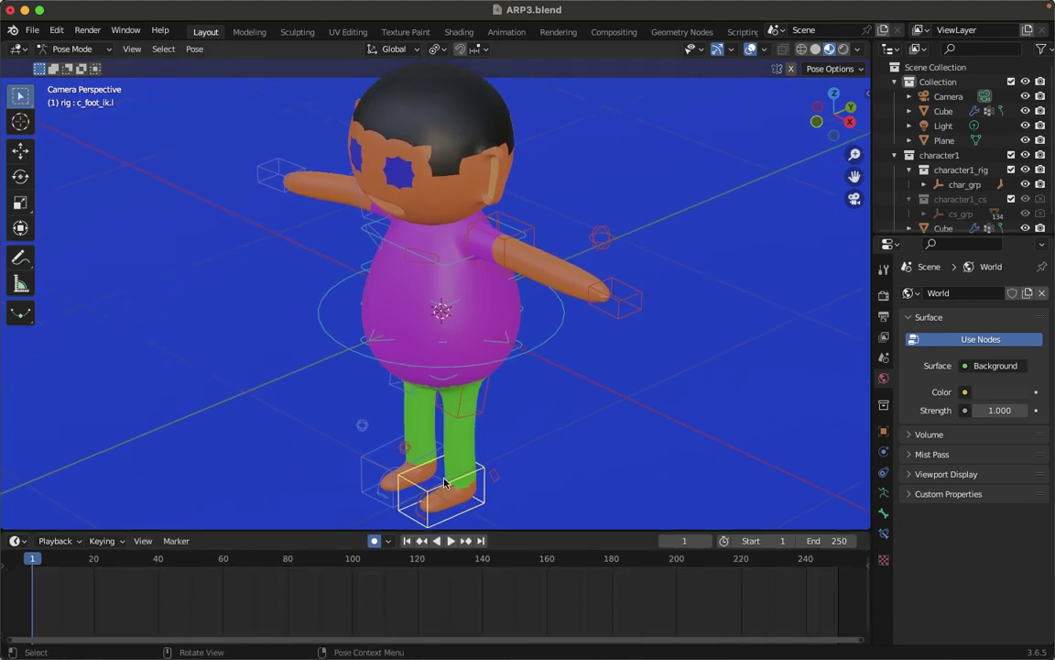
pyautogui.press('g')
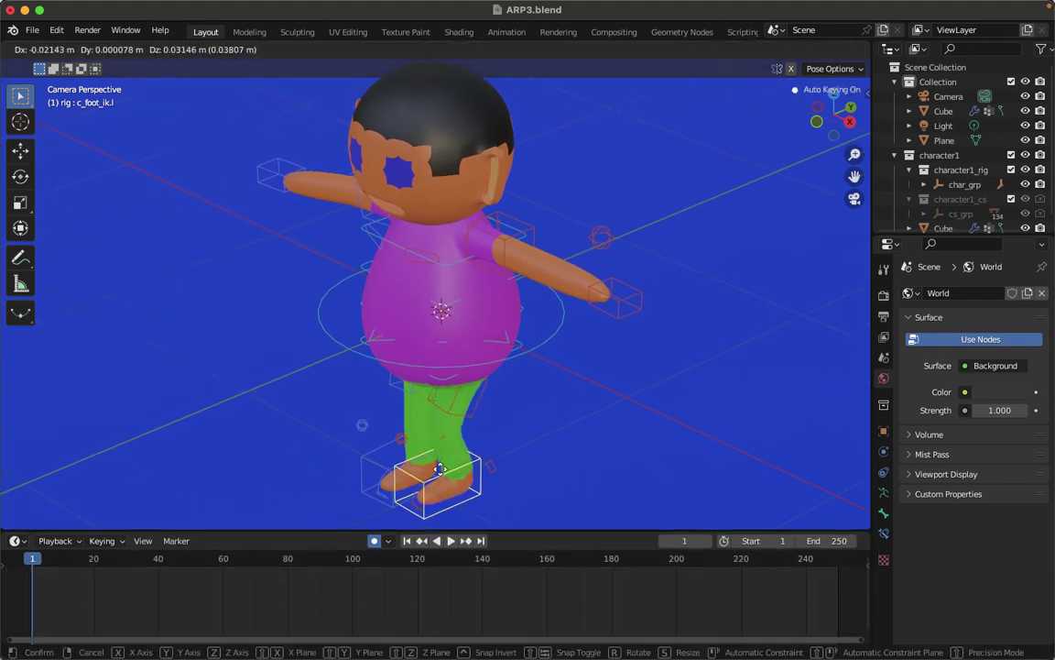
pyautogui.click(441, 473)
# Lower the left foot control along global Z at frame 3 and keyframe it
pyautogui.press('Right')
pyautogui.press('Right')
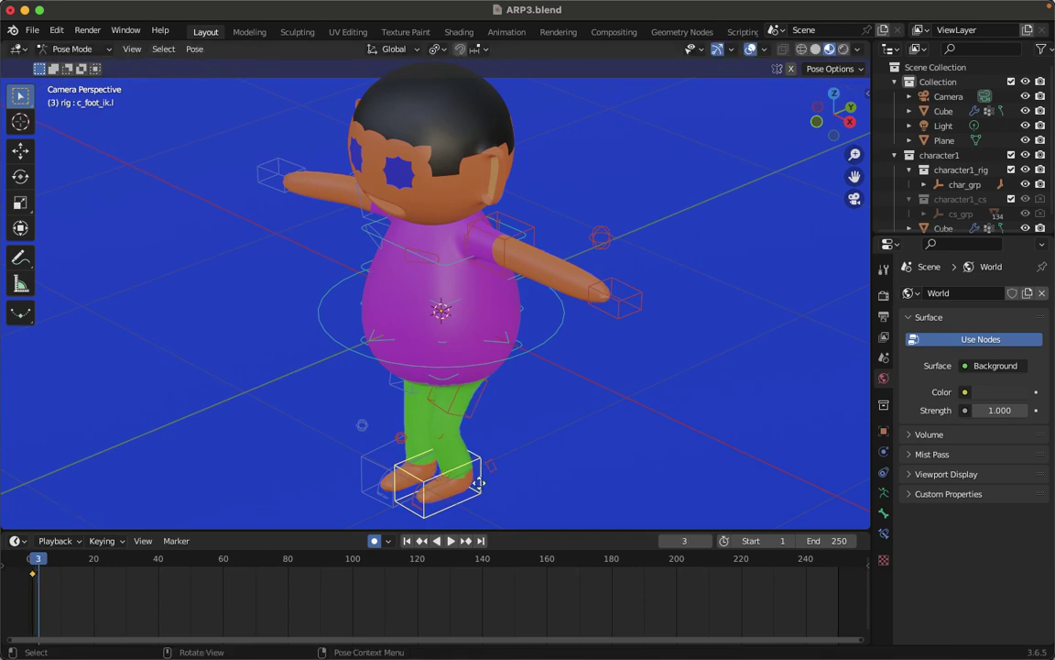
pyautogui.press('g')
pyautogui.press('z')
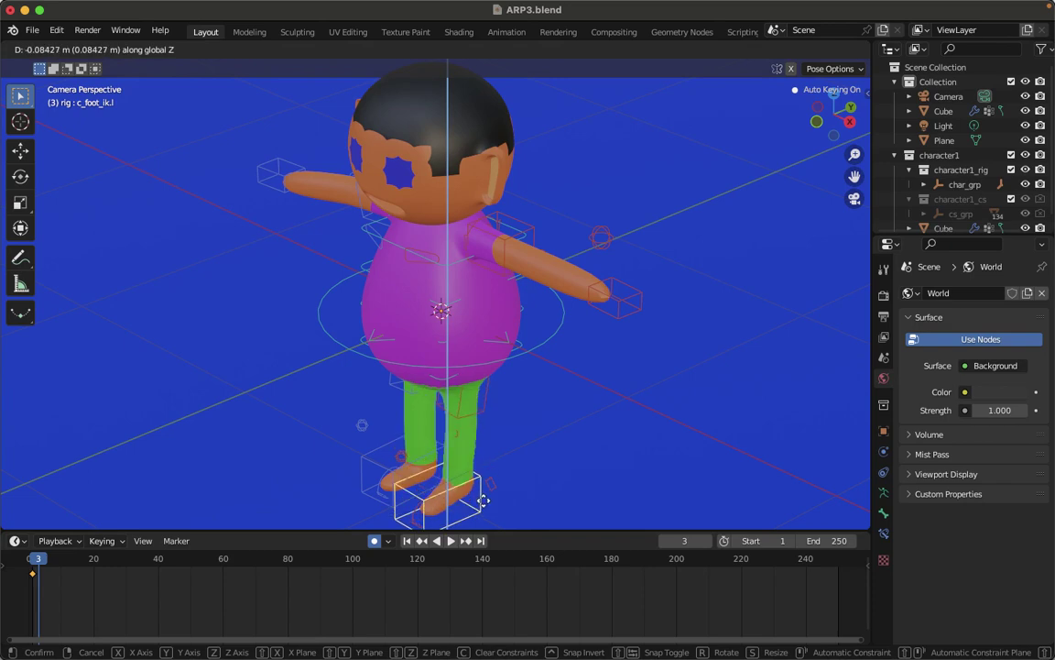
pyautogui.click(484, 497)
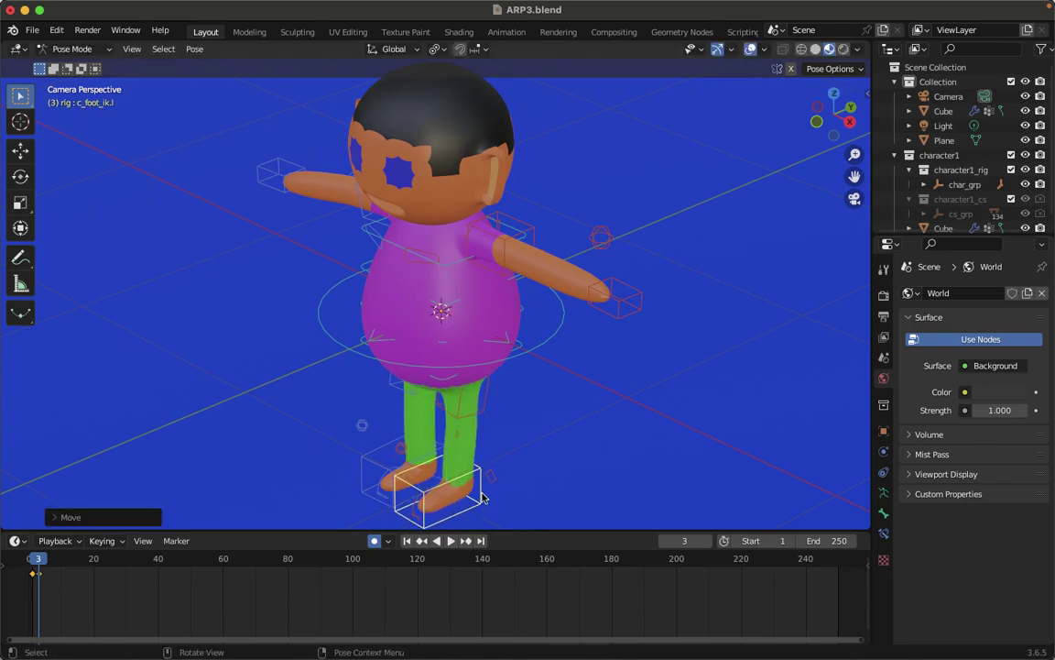
pyautogui.press('i')
# Key the left foot control moved up and inward by about 0.1 m at frame 6, and lowered at frame 8
pyautogui.press('Right')
pyautogui.press('Right')
pyautogui.press('Right')
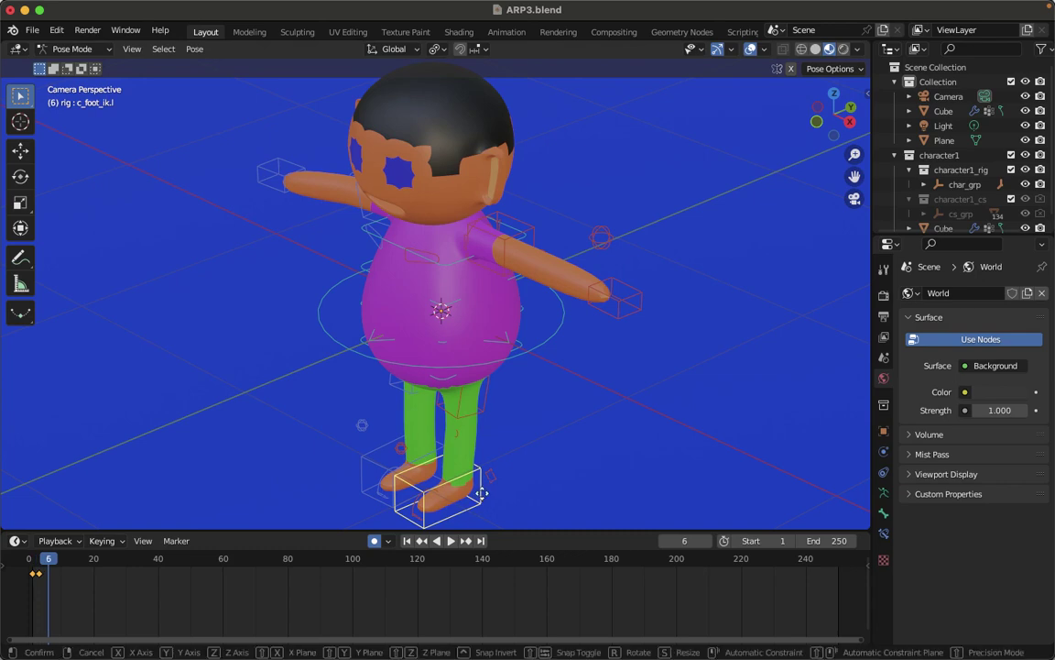
pyautogui.press('g')
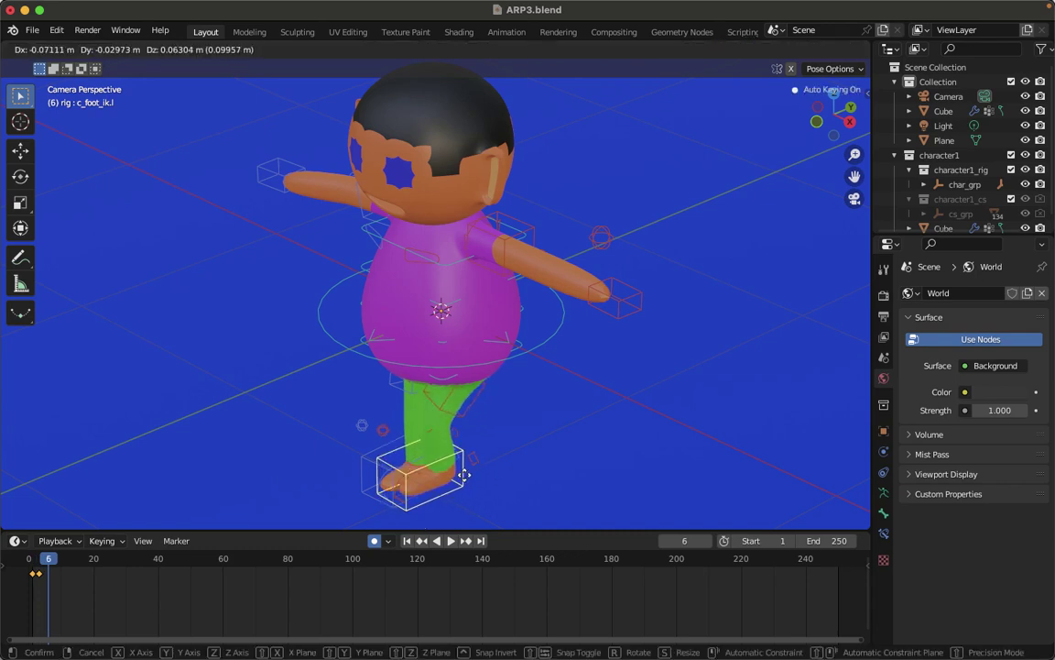
pyautogui.click(464, 477)
pyautogui.press('Right')
pyautogui.press('Right')
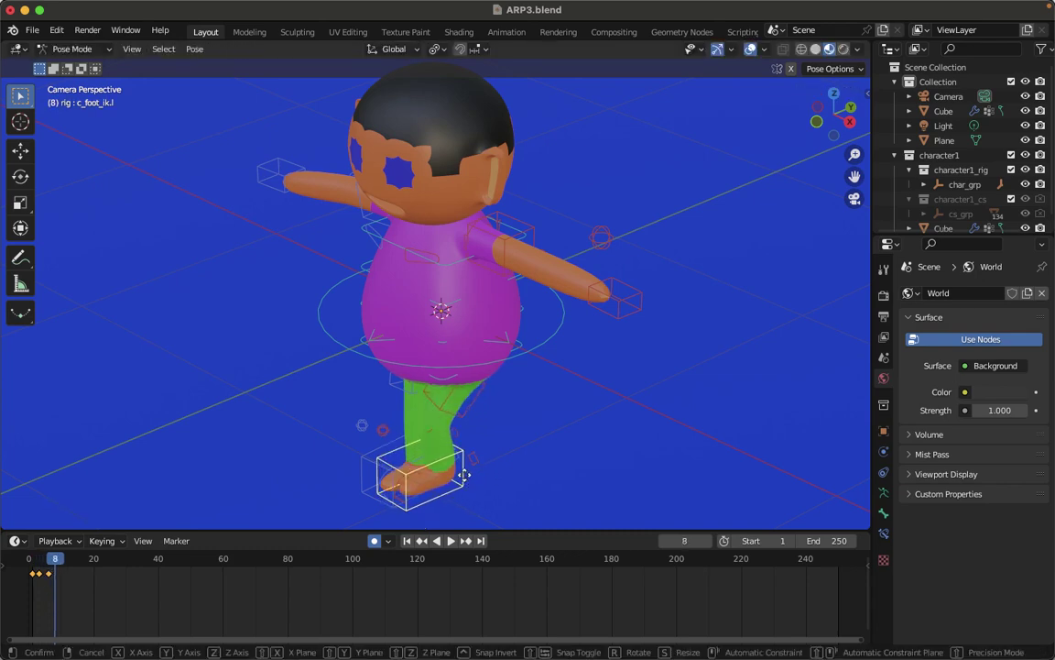
pyautogui.press('g')
pyautogui.click(473, 498)
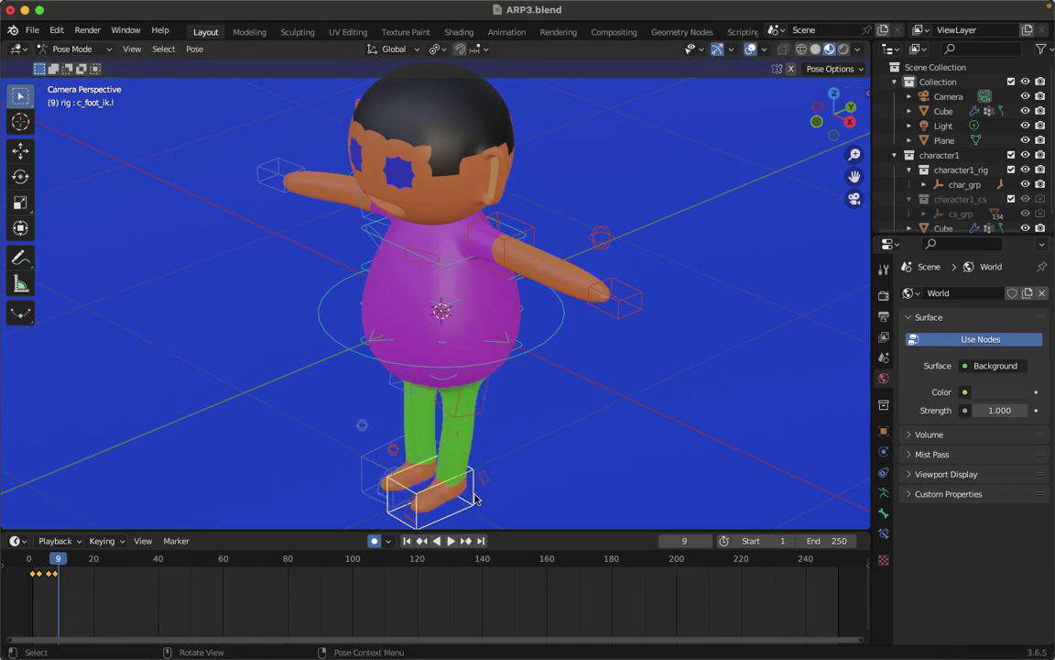
# Key the left foot control raised by about 0.04 m at frame 10, and shifted slightly up and outward at frame 13
pyautogui.press('Right')
pyautogui.press('Right')
pyautogui.press('g')
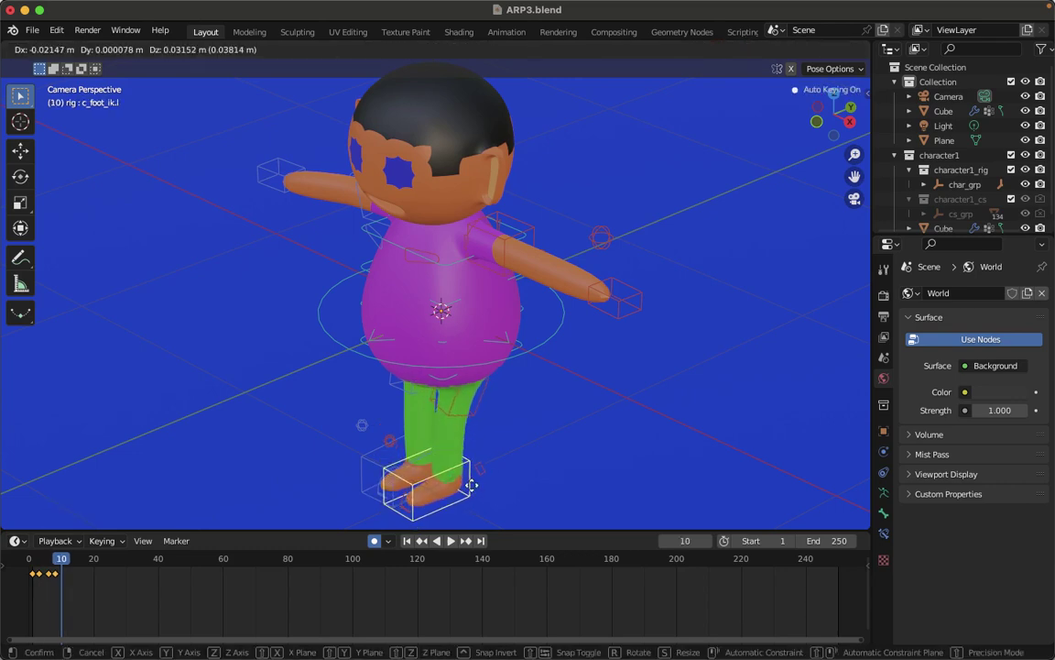
pyautogui.click(470, 490)
pyautogui.press('Right')
pyautogui.press('Right')
pyautogui.press('Right')
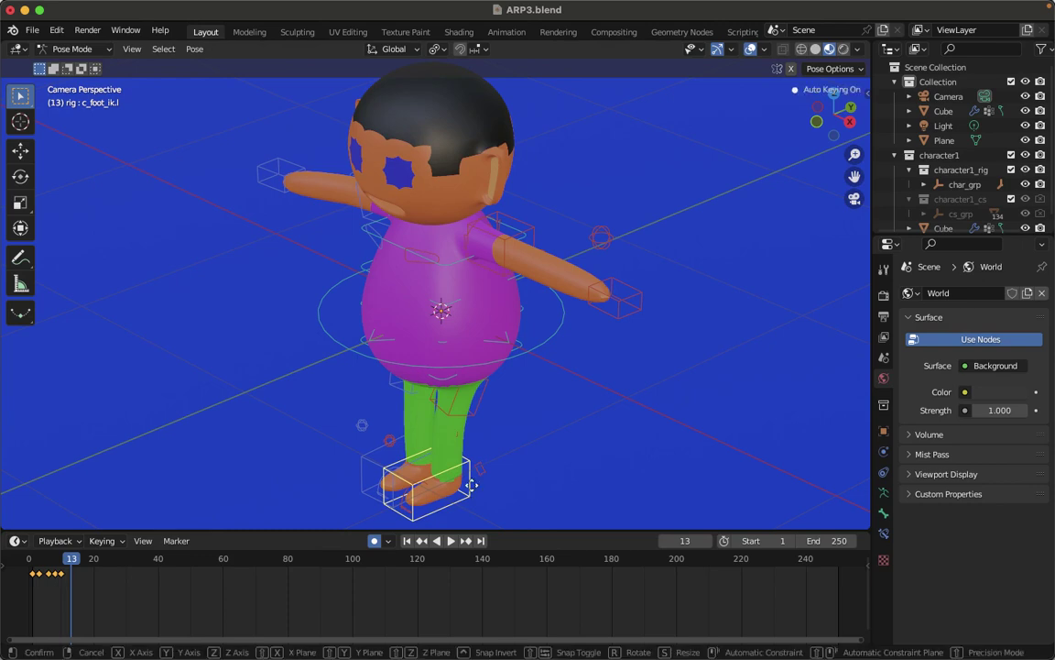
pyautogui.press('g')
pyautogui.click(476, 483)
# Key the left foot control lowered by about 0.04 m at frame 15, and raised slightly at frame 18
pyautogui.press('Right')
pyautogui.press('Right')
pyautogui.press('g')
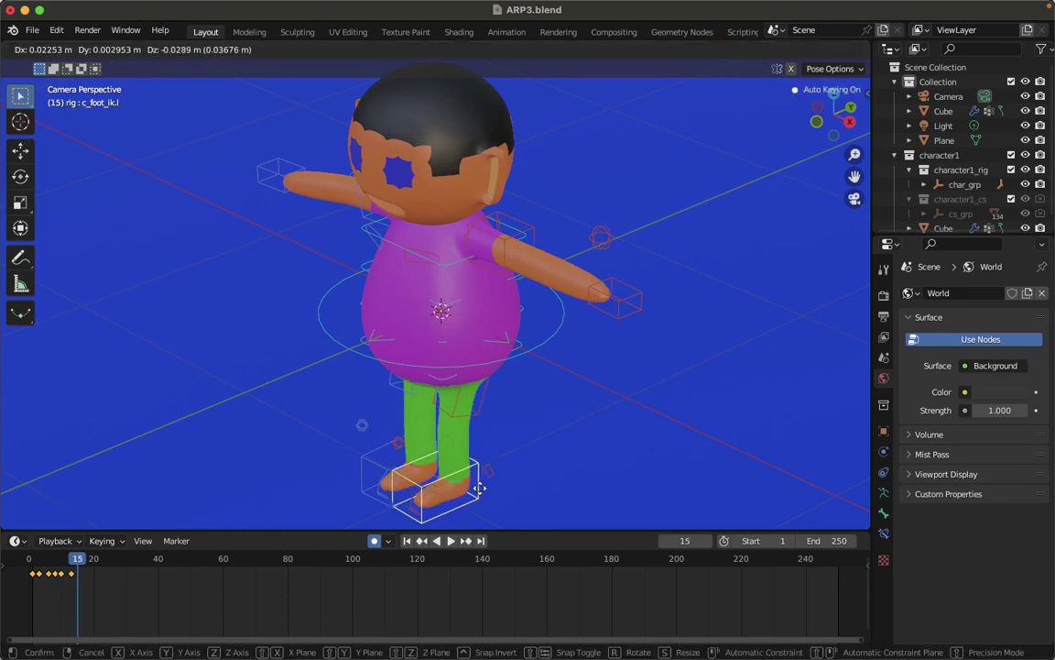
pyautogui.click(480, 493)
pyautogui.press('Right')
pyautogui.press('Right')
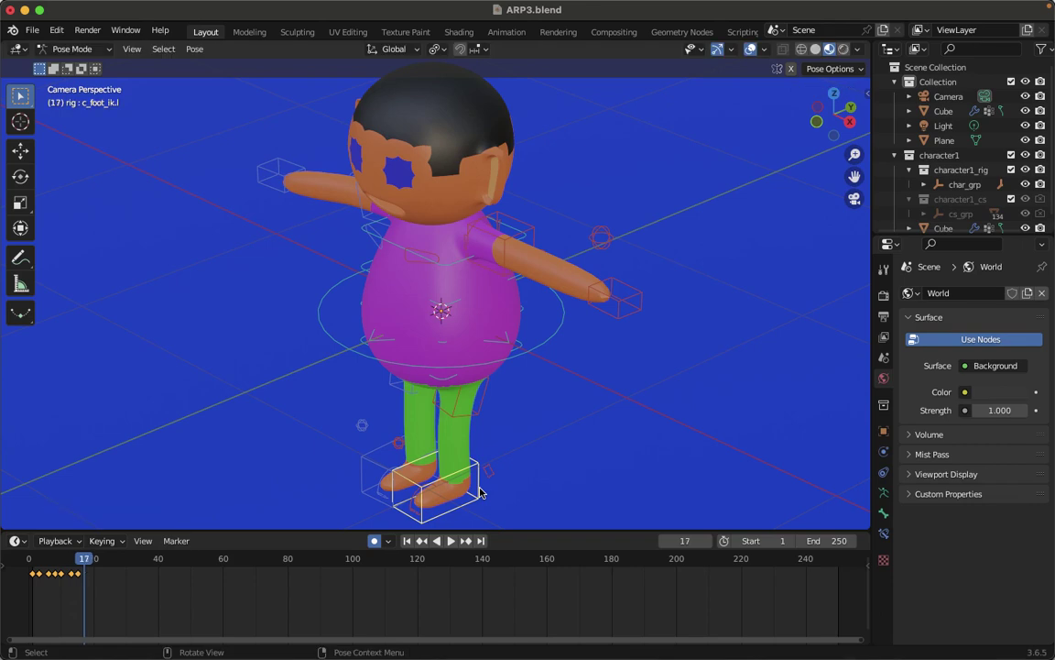
pyautogui.press('Right')
pyautogui.press('g')
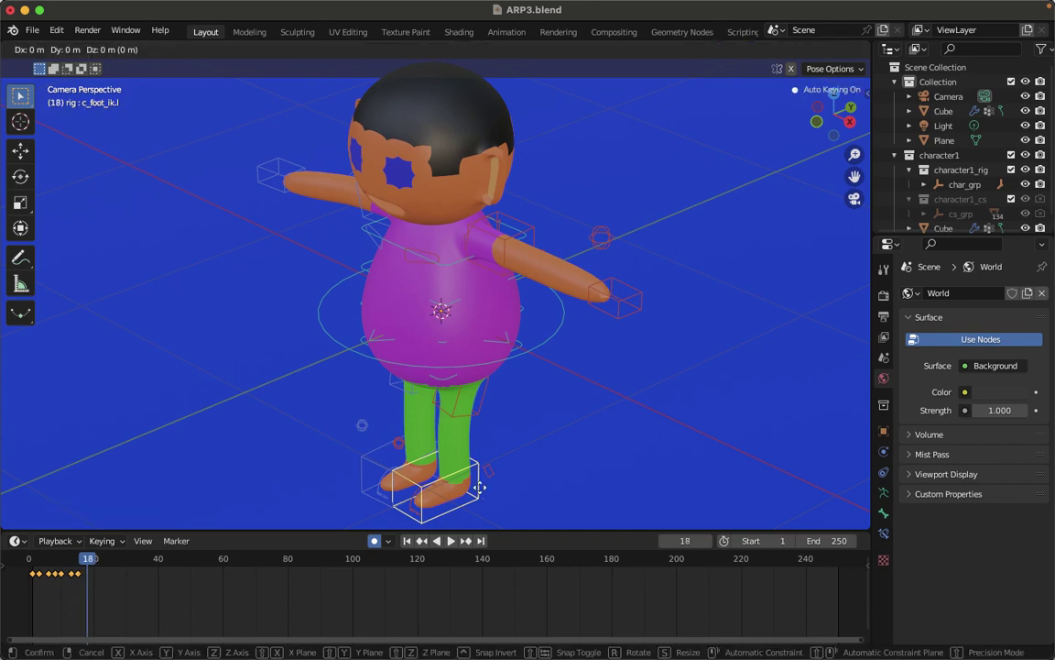
pyautogui.click(475, 483)
# Key the left foot control lowered by about 0.06 m at frame 20, and moved up and inward by about 0.08 m at frame 22
pyautogui.press('Right')
pyautogui.press('Right')
pyautogui.press('g')
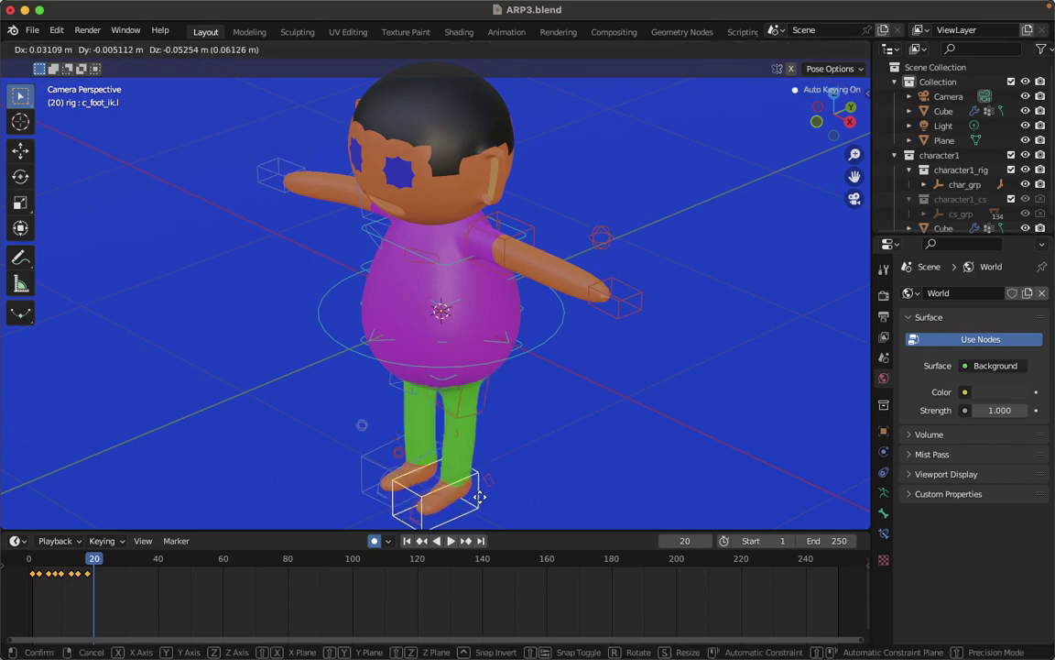
pyautogui.click(479, 497)
pyautogui.press('Right')
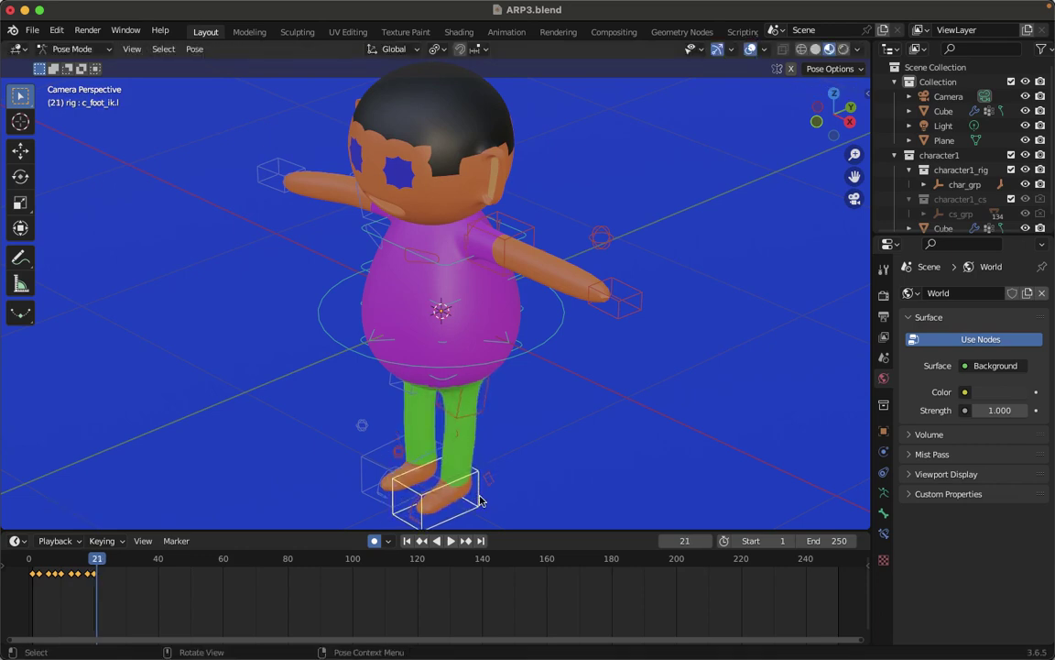
pyautogui.press('Right')
pyautogui.press('g')
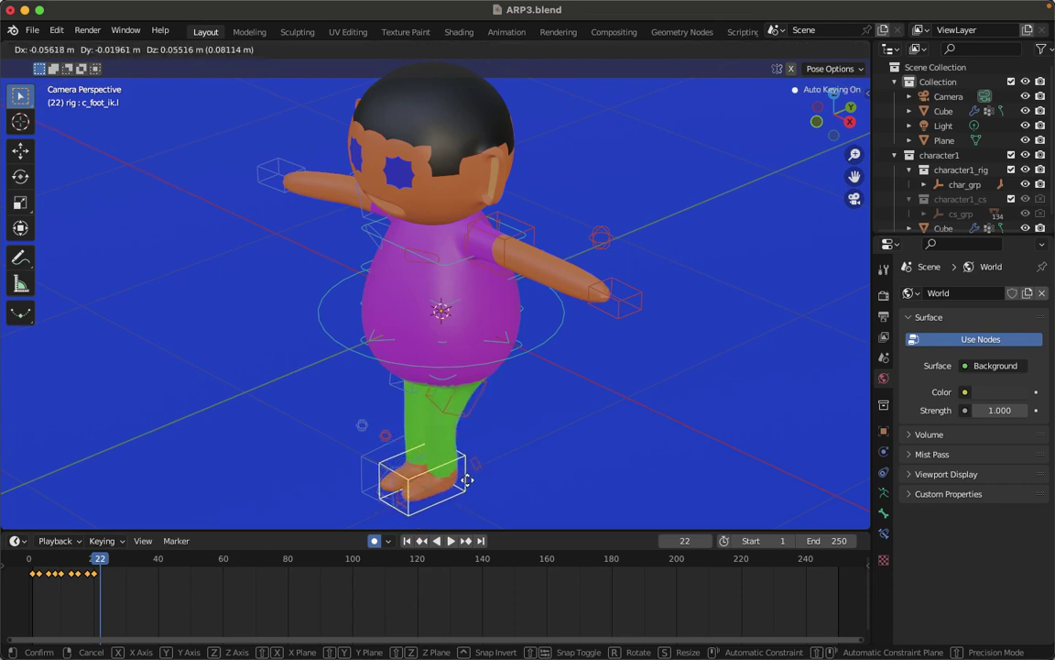
pyautogui.click(467, 482)
# Lower the left foot control by about 0.03 m along global Z at frame 25
pyautogui.press('Right')
pyautogui.press('Right')
pyautogui.press('Right')
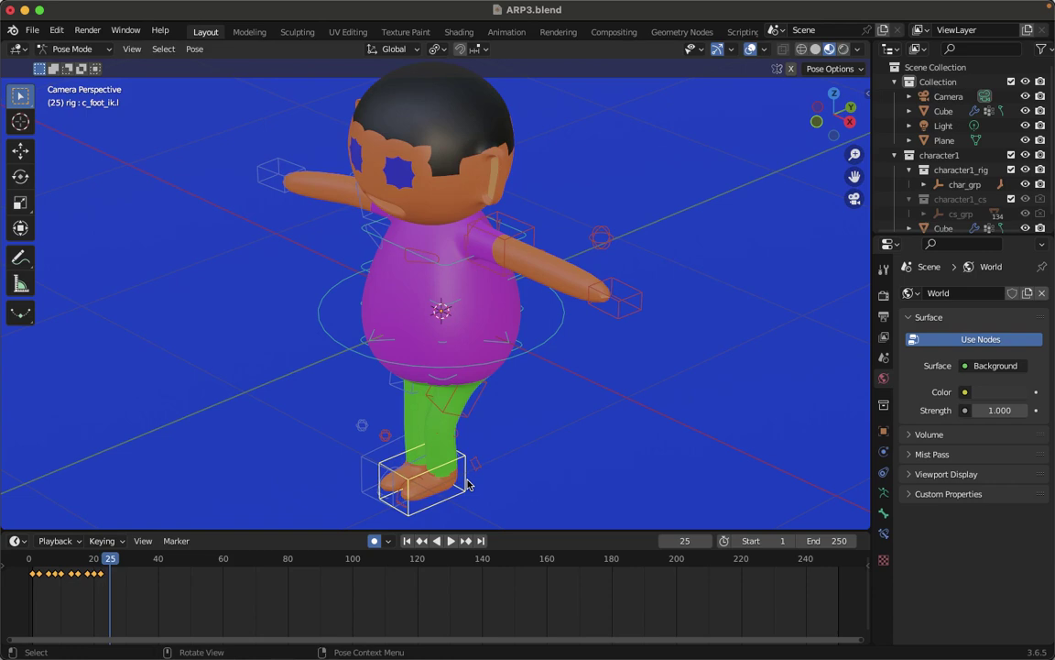
pyautogui.press('g')
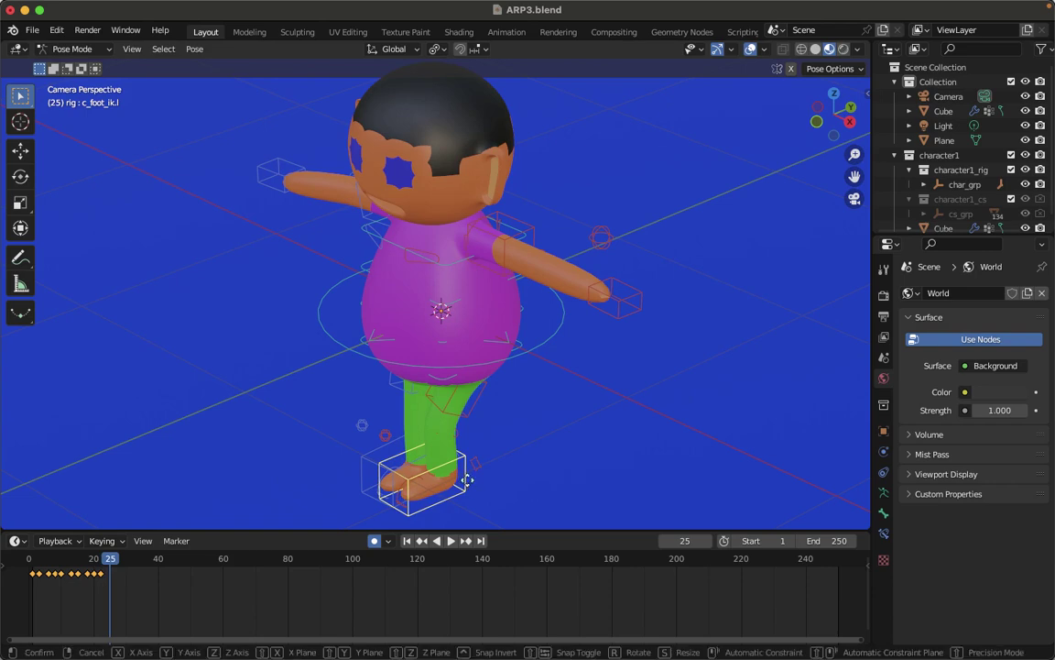
pyautogui.press('z')
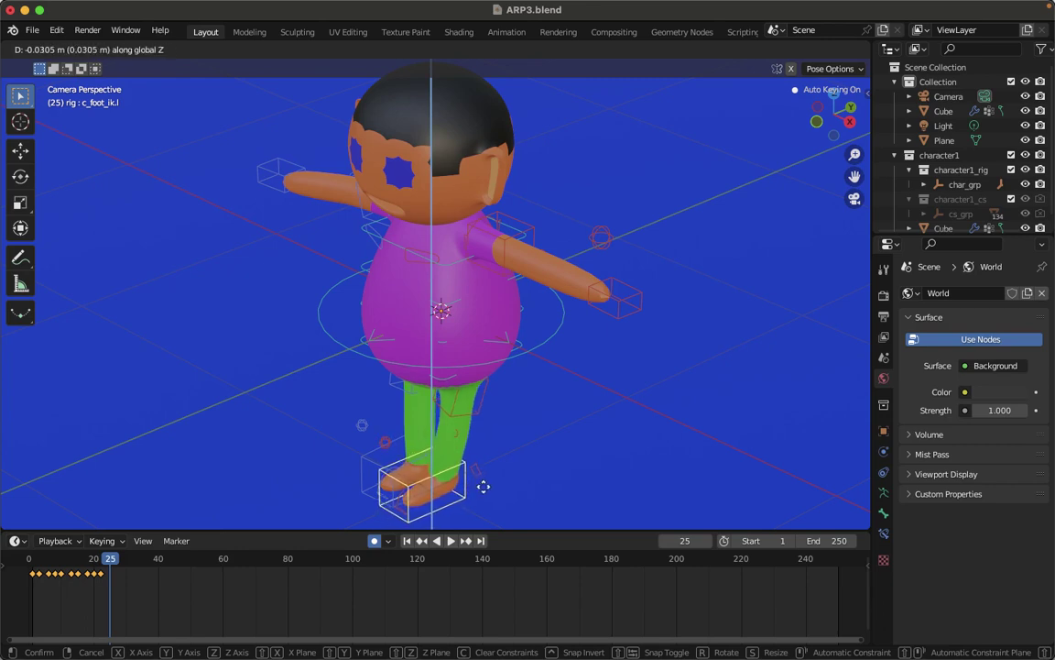
pyautogui.click(483, 492)
# Raise the left foot control at frame 27 to key another lifted pose
pyautogui.press('Right')
pyautogui.press('Right')
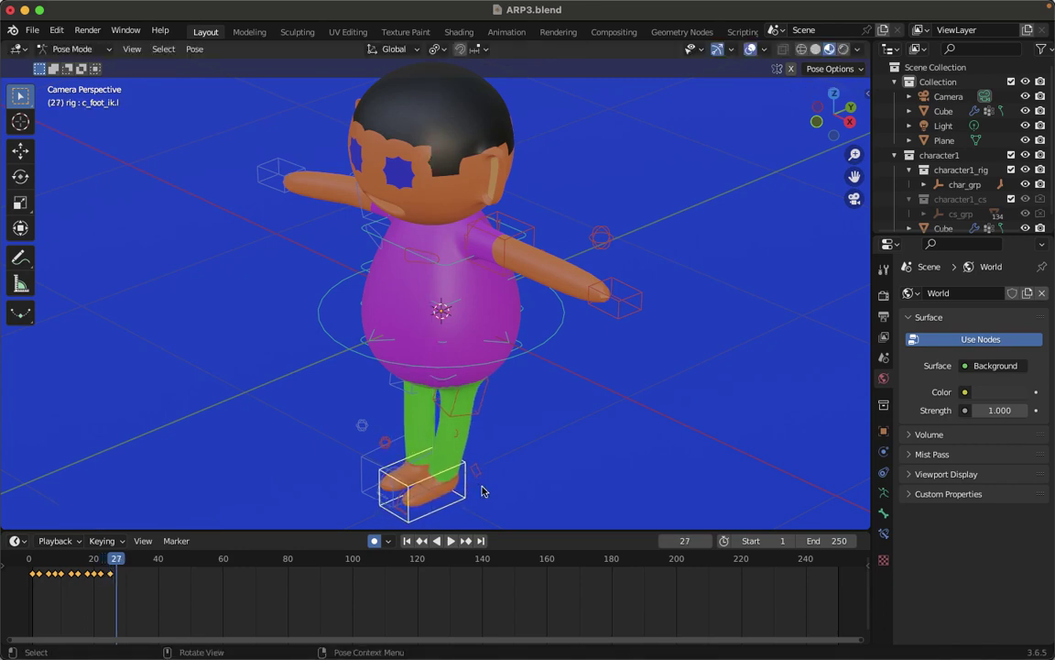
pyautogui.press('g')
pyautogui.click(480, 476)
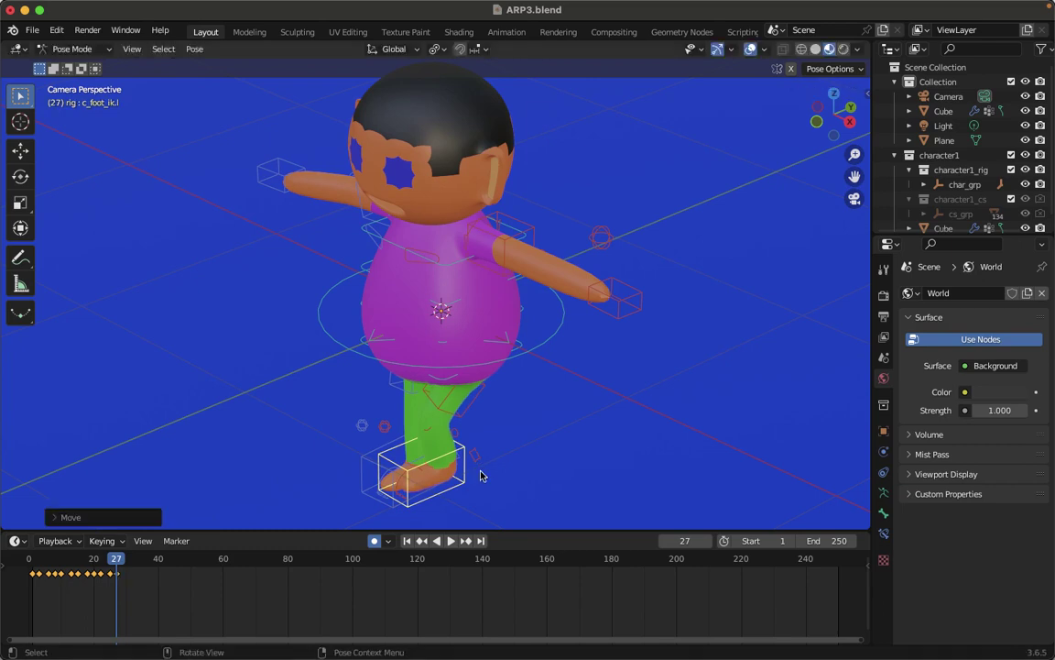
# Key the left foot control lowered and moved slightly outward at frame 30
pyautogui.press('Right')
pyautogui.press('Right')
pyautogui.press('Right')
pyautogui.press('g')
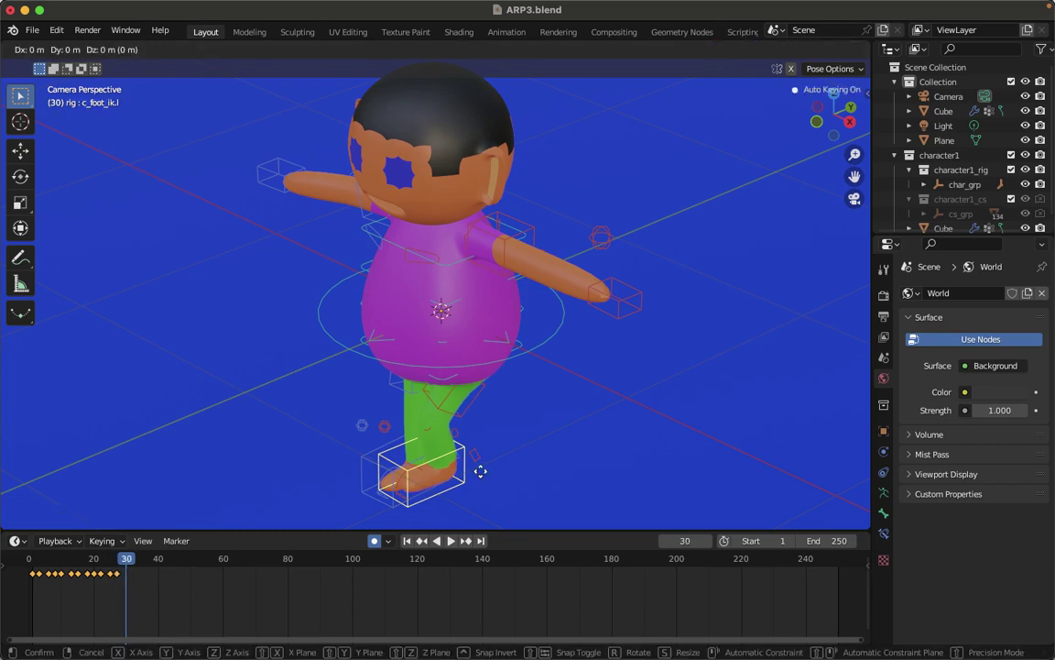
pyautogui.click(487, 485)
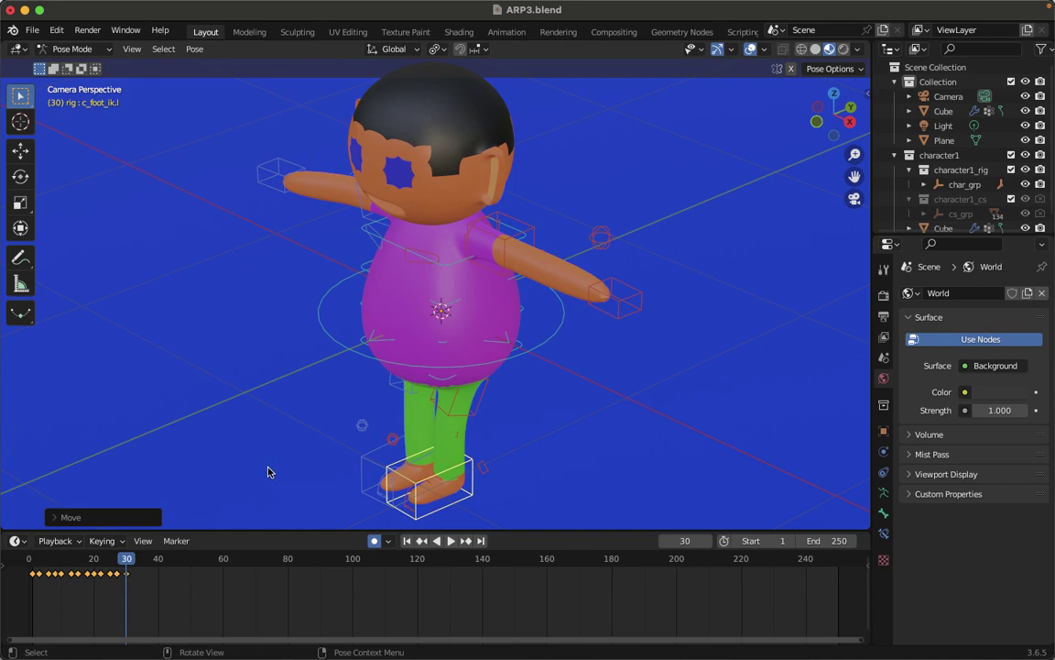
# Hide the viewport overlays and play back the foot animation from frame 1, then return to frame 1
pyautogui.hotkey('shift', 'alt', 'z')
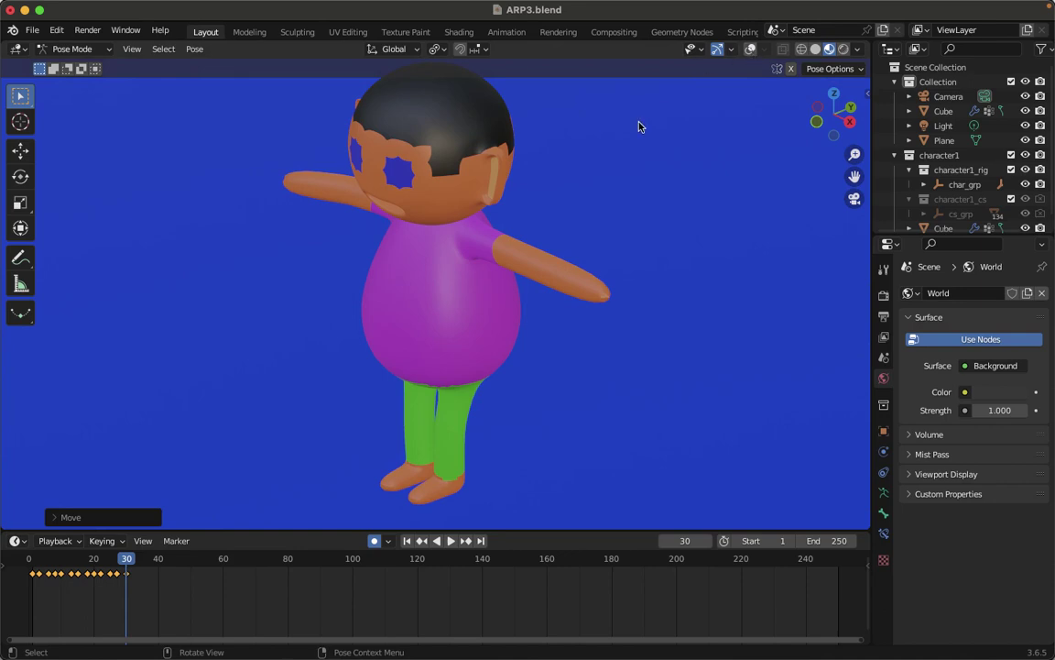
pyautogui.hotkey('shift', 'Left')
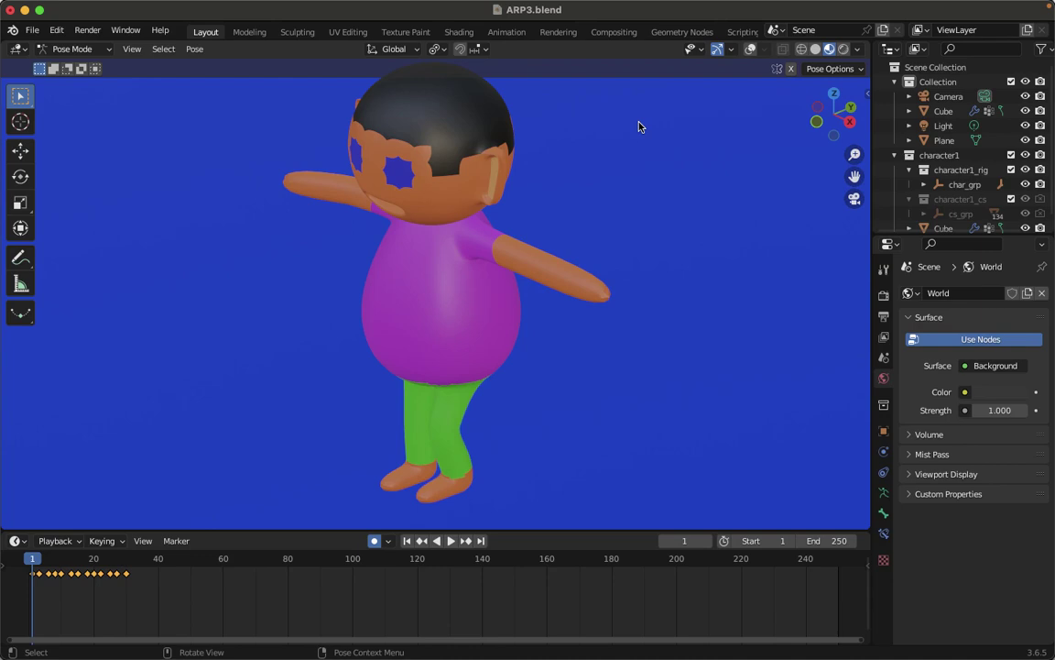
pyautogui.press('space')
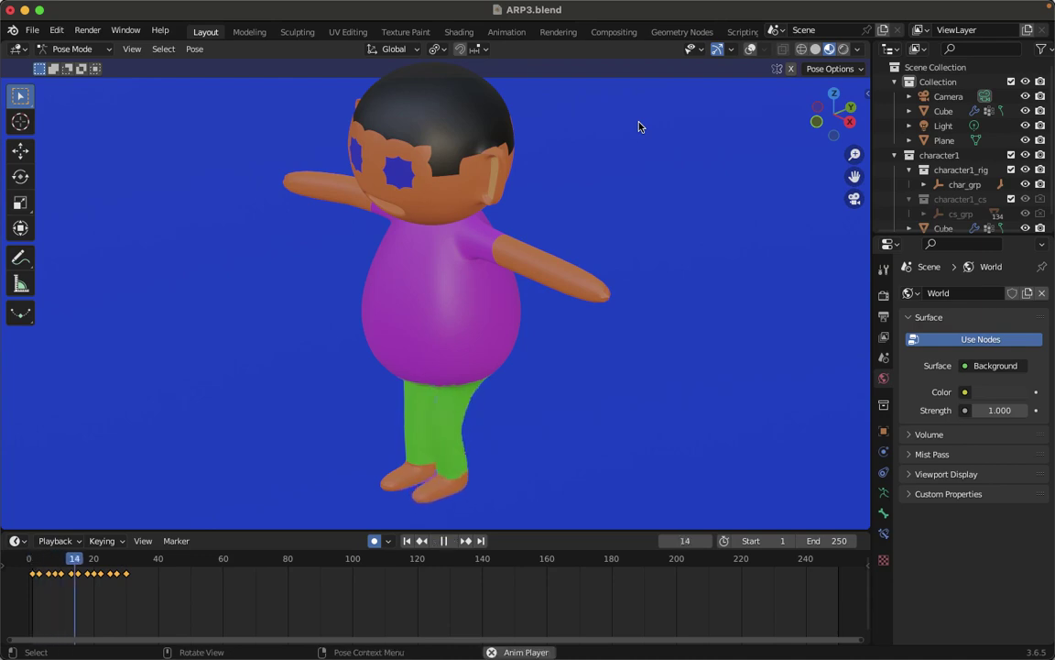
pyautogui.press('space')
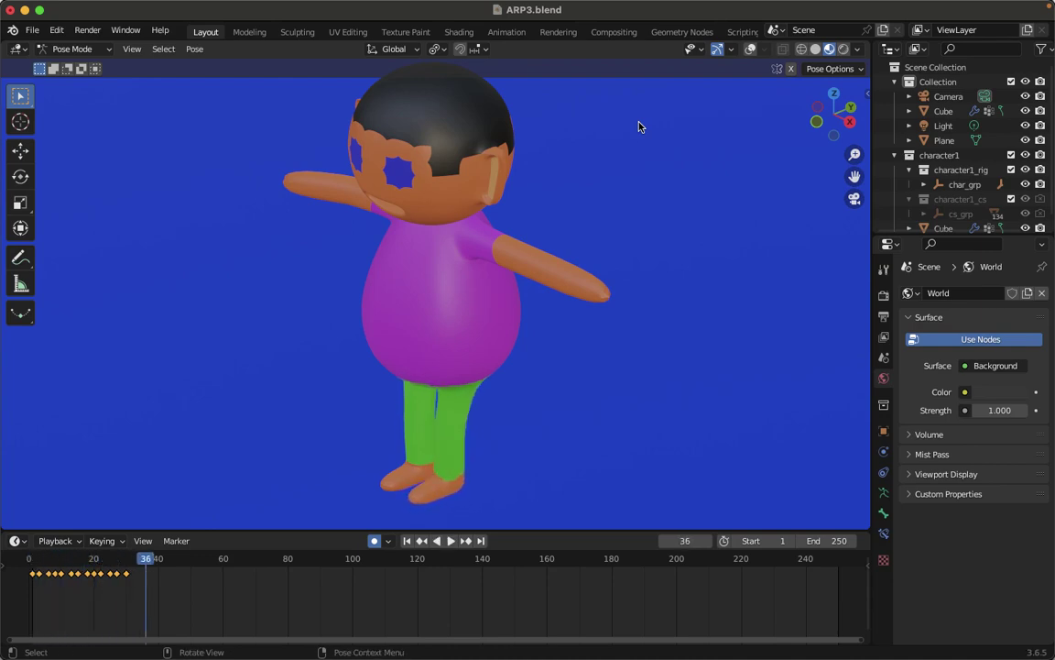
pyautogui.hotkey('shift', 'Left')
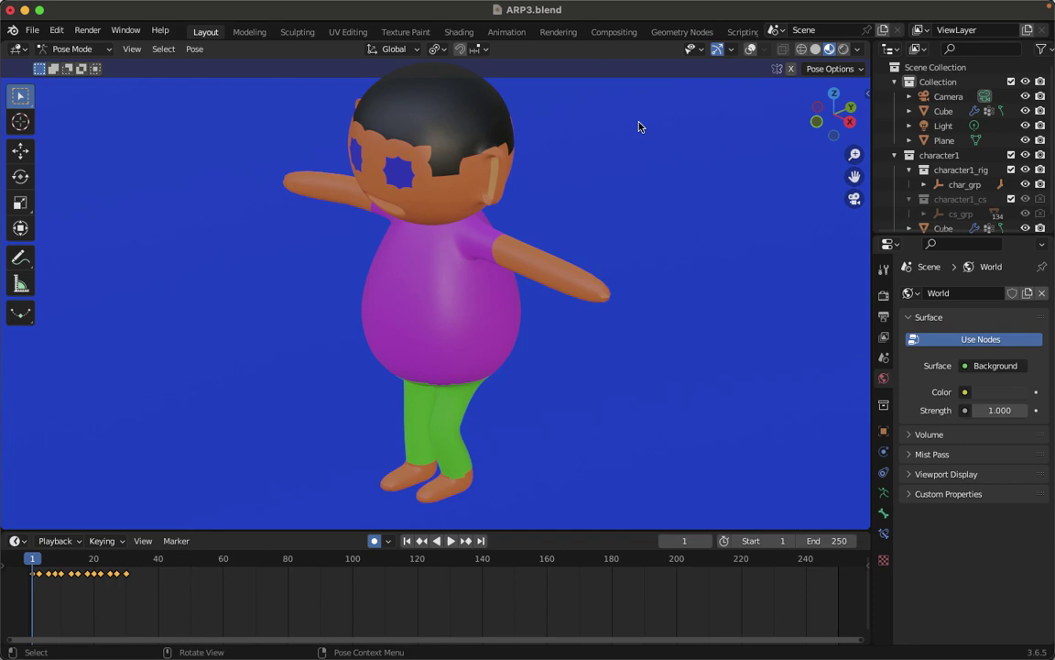
# Inspect the posed character and the ground plane from other angles, ending in the camera view
pyautogui.scroll(-5, 640, 126)
pyautogui.moveTo(639, 126); pyautogui.dragTo(494, 187, button='middle')
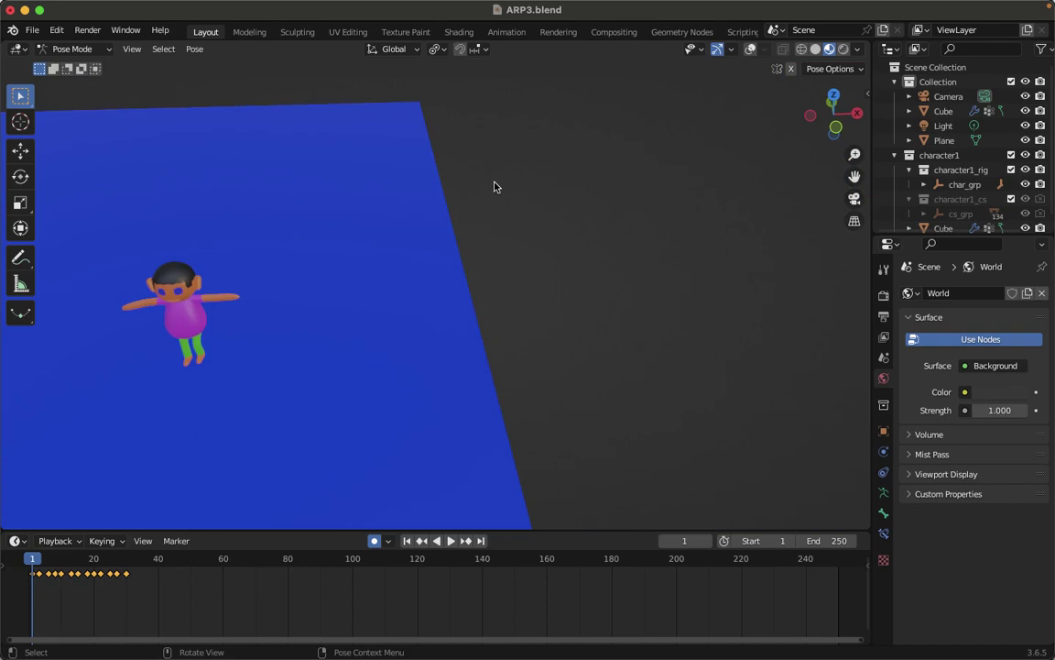
pyautogui.scroll(4, 495, 186)
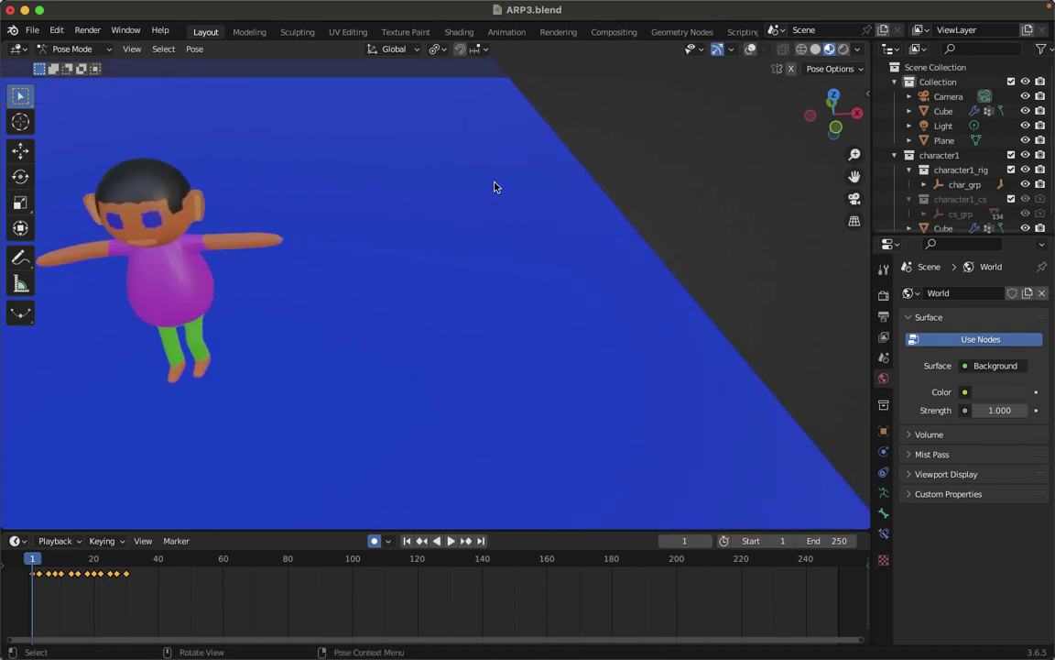
pyautogui.scroll(2, 495, 187)
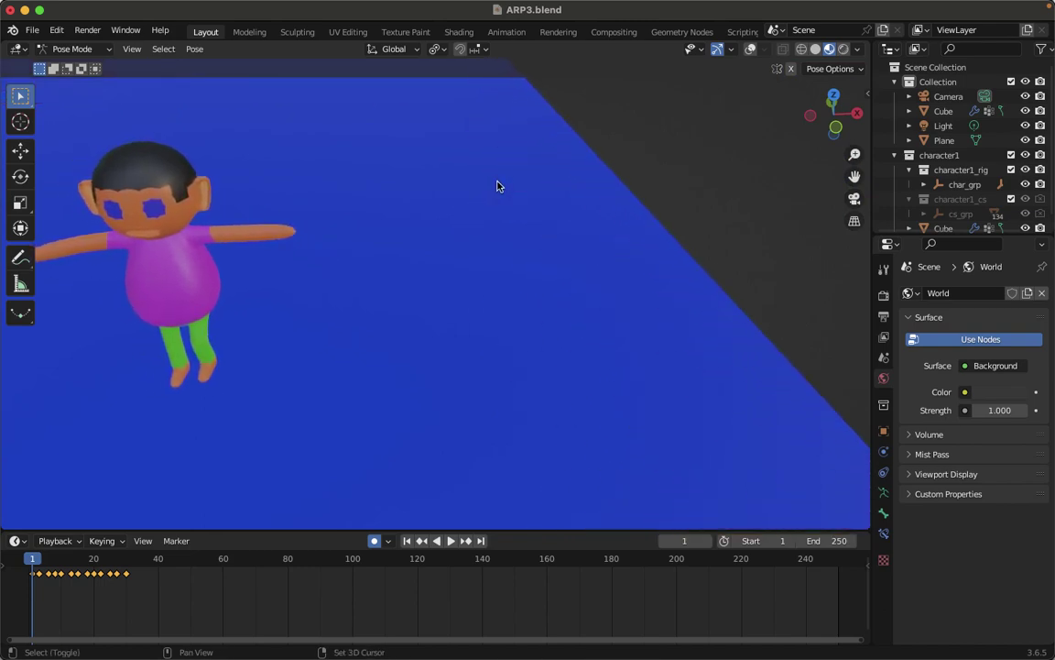
pyautogui.scroll(-5, 497, 186)
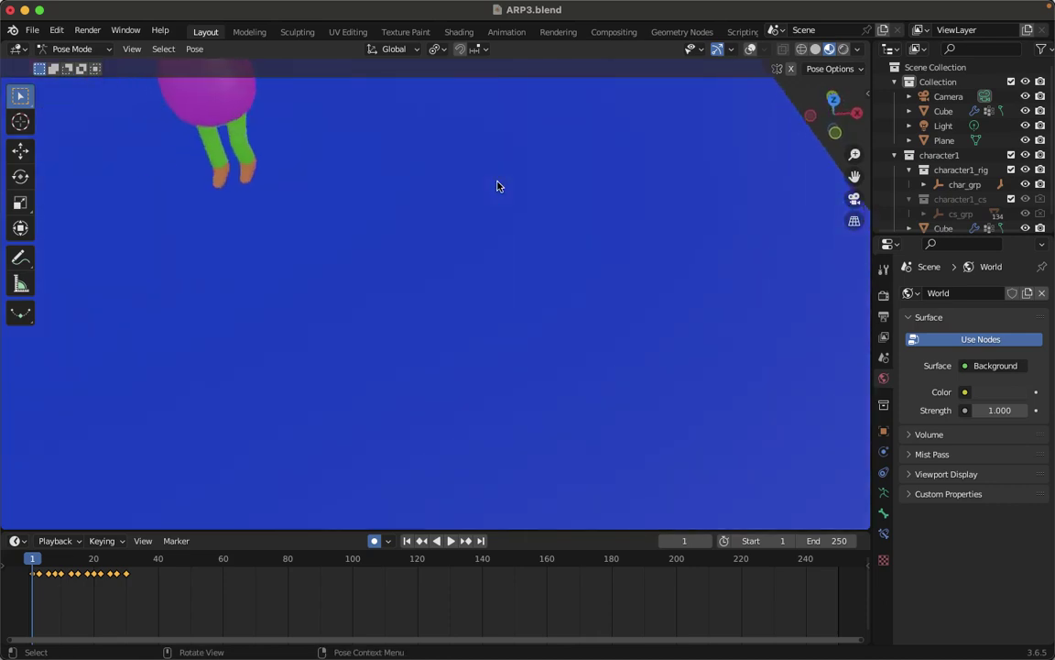
pyautogui.keyDown('shift'); pyautogui.scroll(5, 498, 186); pyautogui.keyUp('shift')
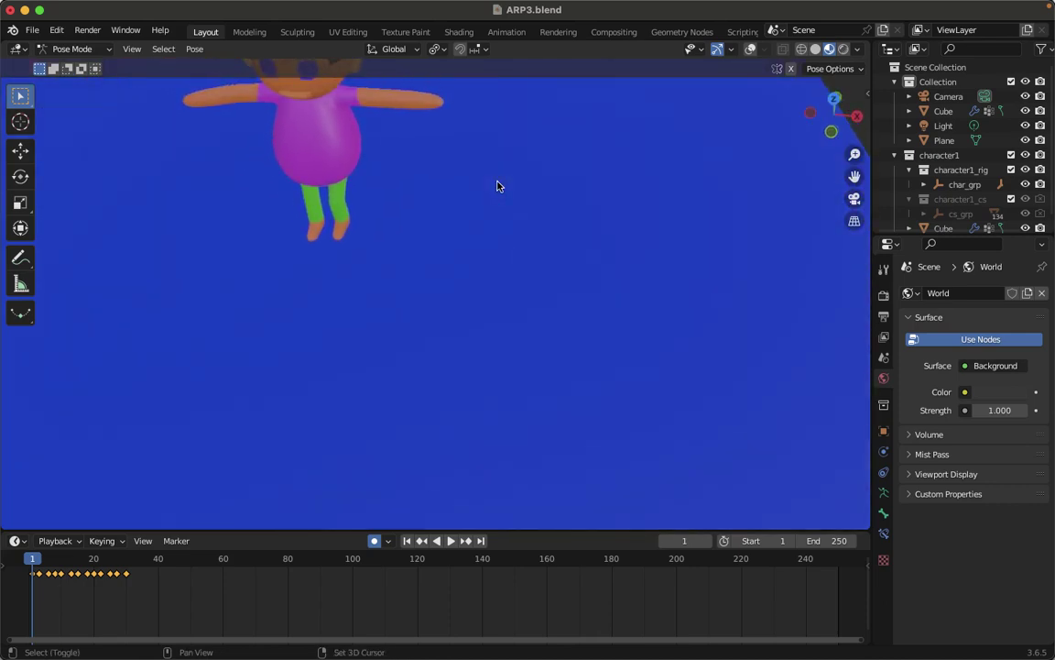
pyautogui.keyDown('shift'); pyautogui.scroll(8, 497, 186); pyautogui.keyUp('shift')
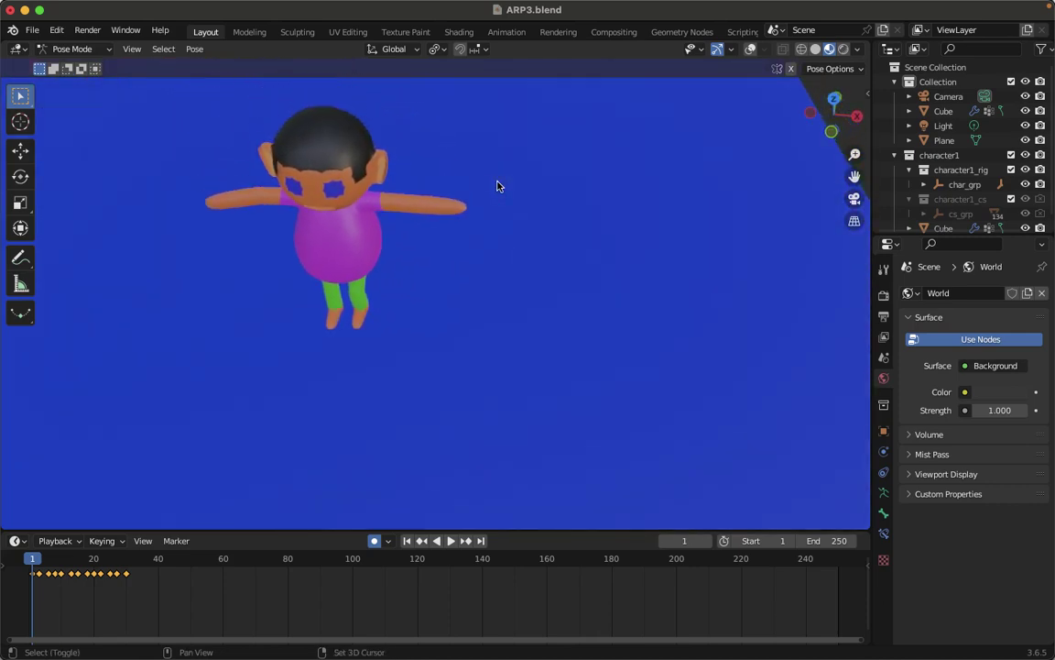
pyautogui.keyDown('shift'); pyautogui.scroll(-1, 497, 186); pyautogui.keyUp('shift')
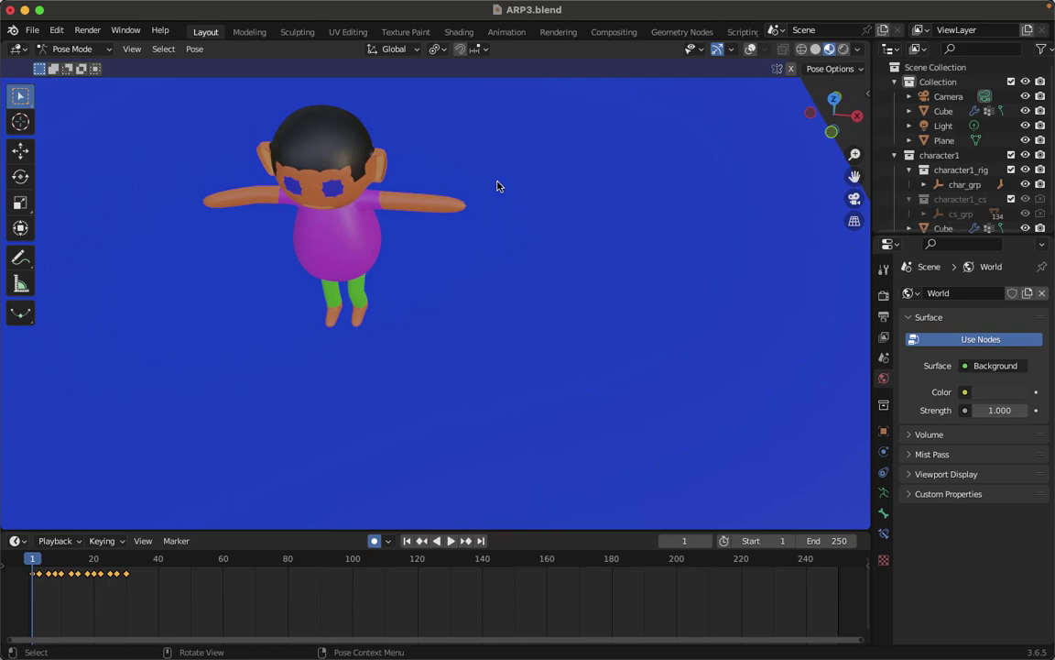
pyautogui.scroll(-10, 497, 186)
pyautogui.scroll(-5, 498, 186)
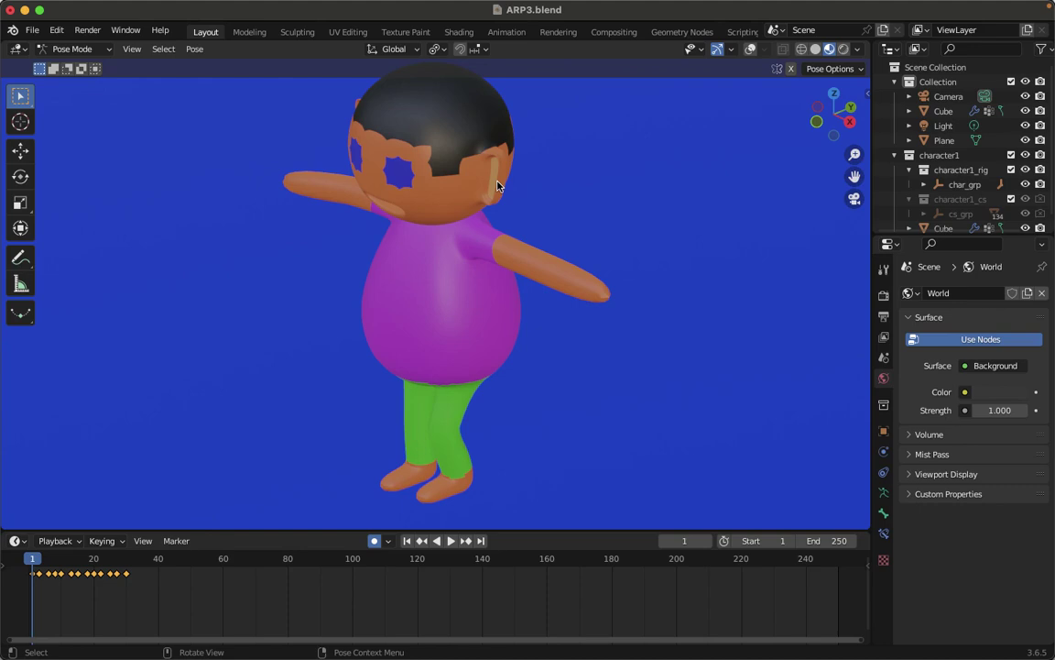
pyautogui.scroll(-10, 497, 186)
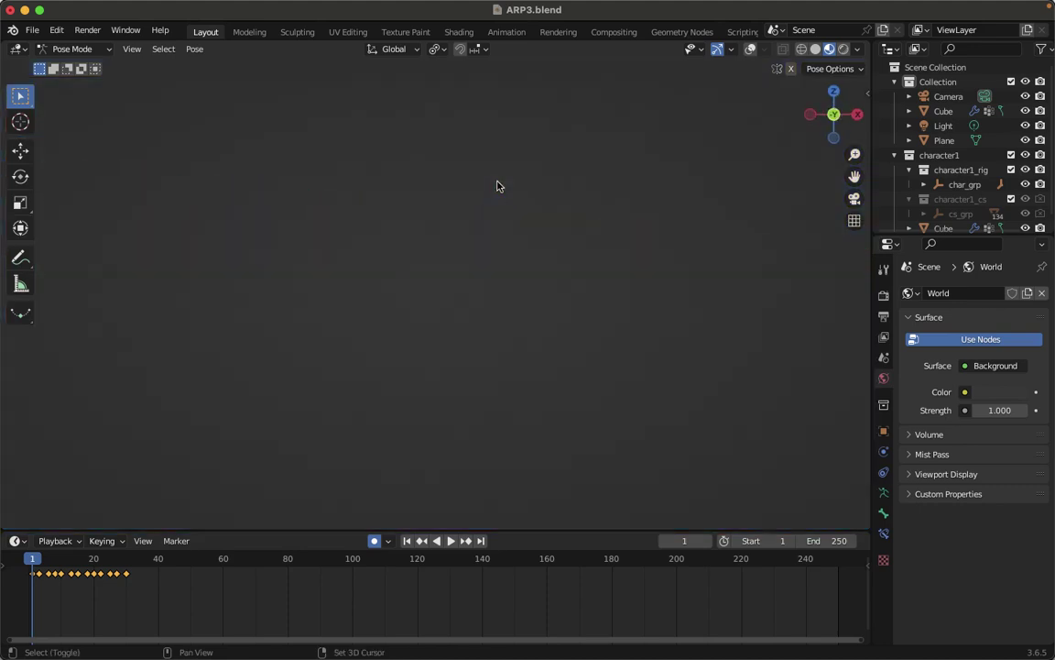
pyautogui.scroll(-10, 498, 186)
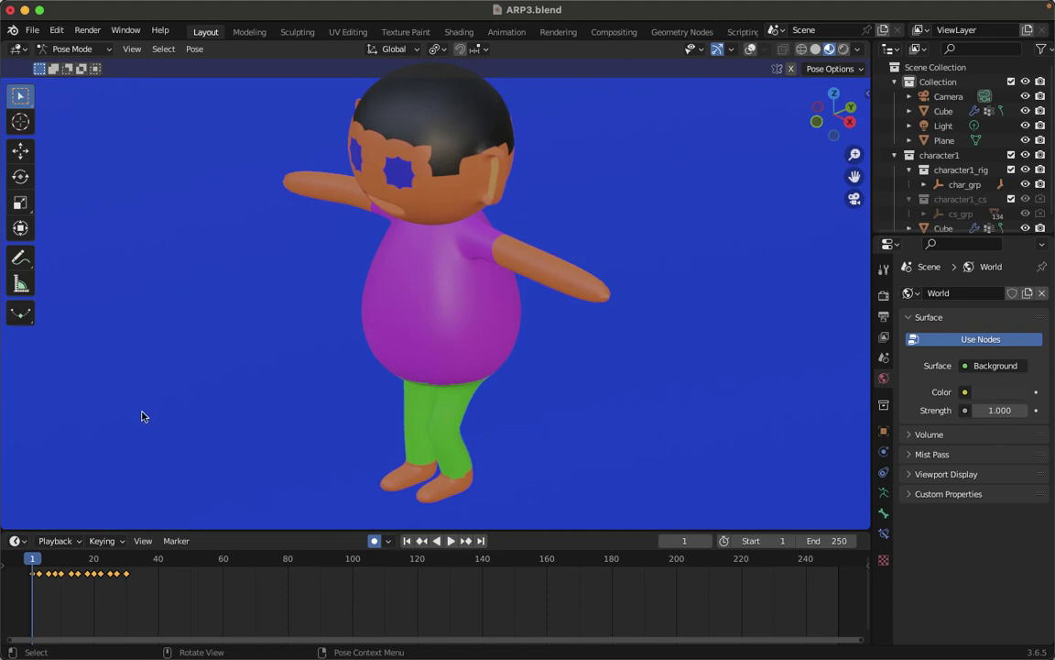
# Show the viewport overlays again and delete the character's rig in Object Mode
pyautogui.hotkey('shift', 'alt', 'z')
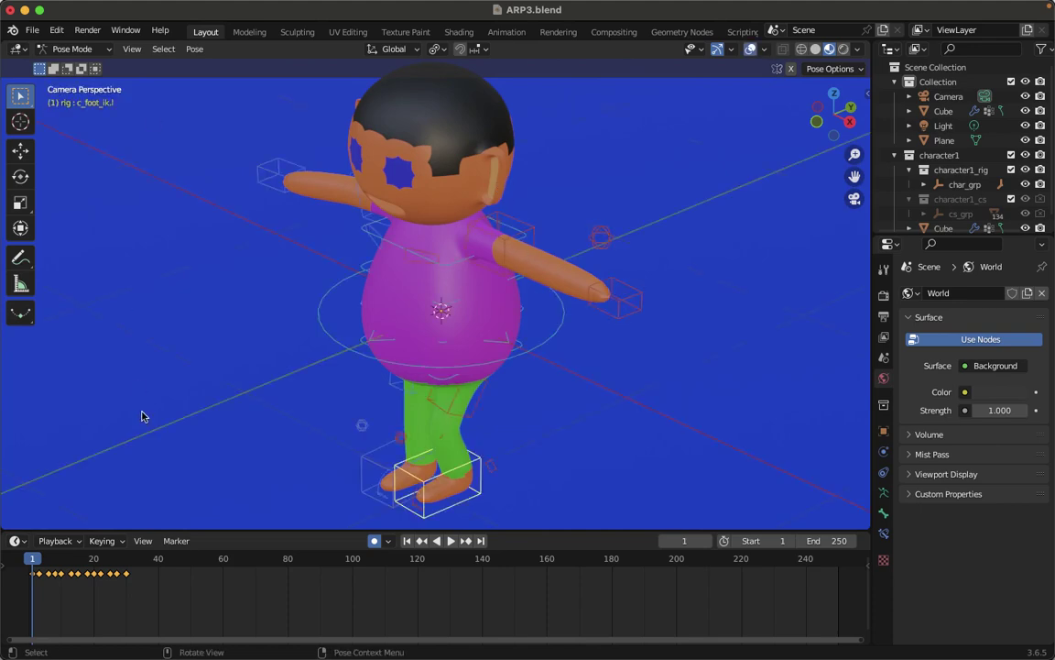
pyautogui.click(72, 48)
pyautogui.click(95, 70)
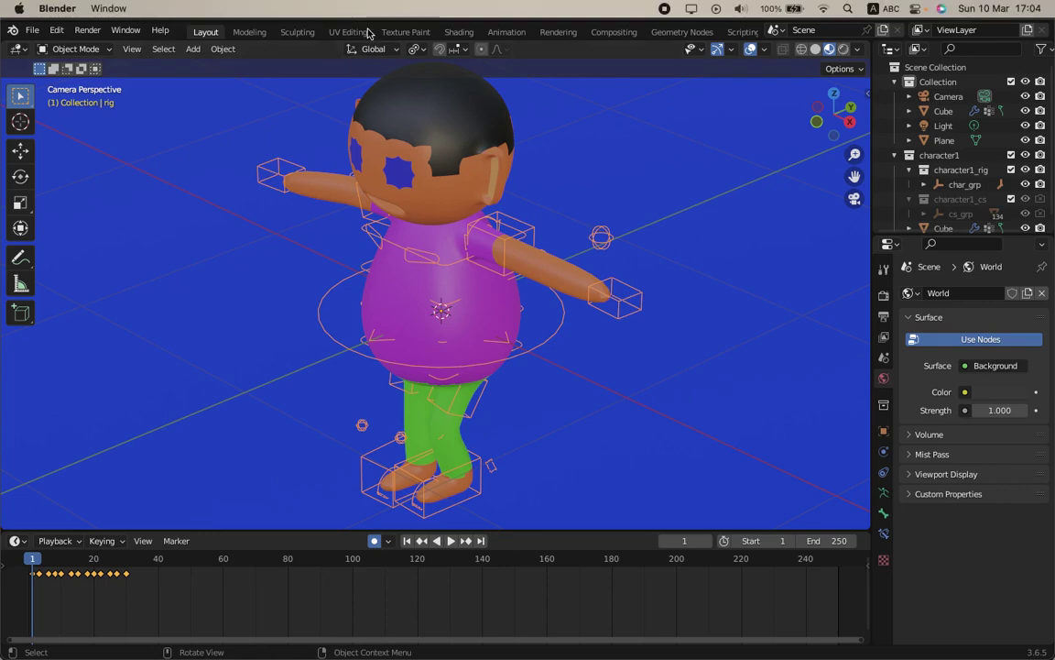
pyautogui.press('x')
pyautogui.click(271, 268)
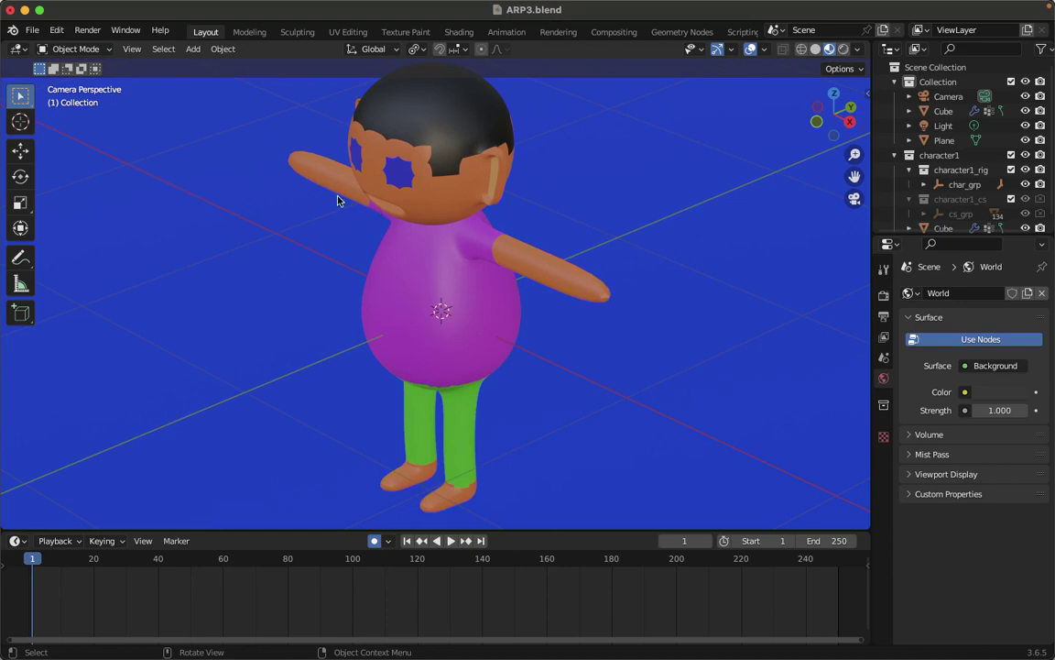
pyautogui.click(320, 171)
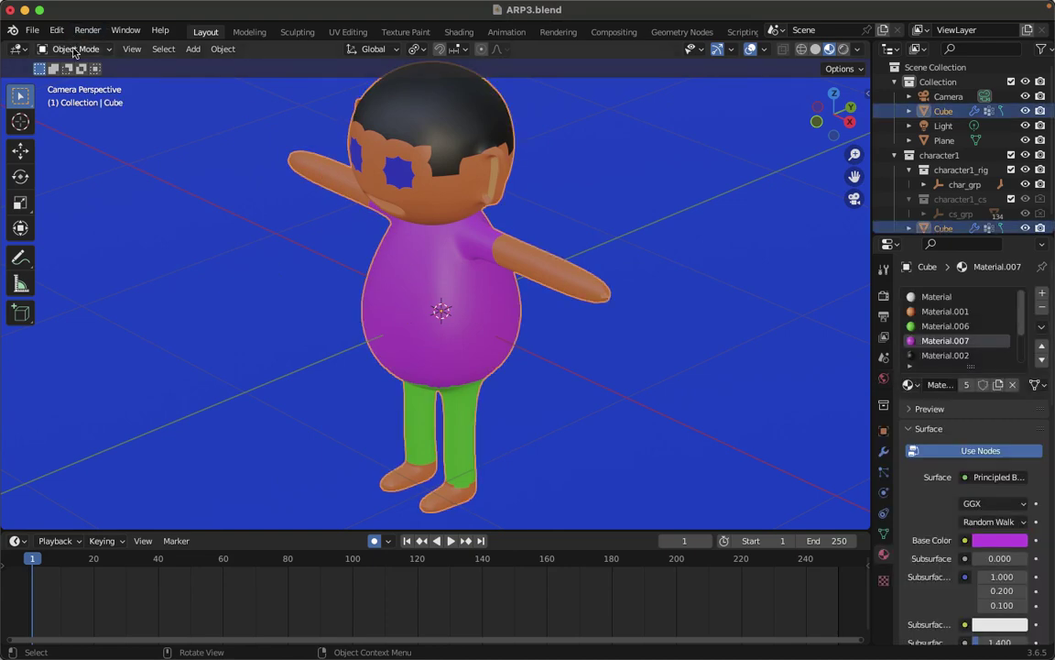
pyautogui.click(76, 48)
pyautogui.click(365, 396)
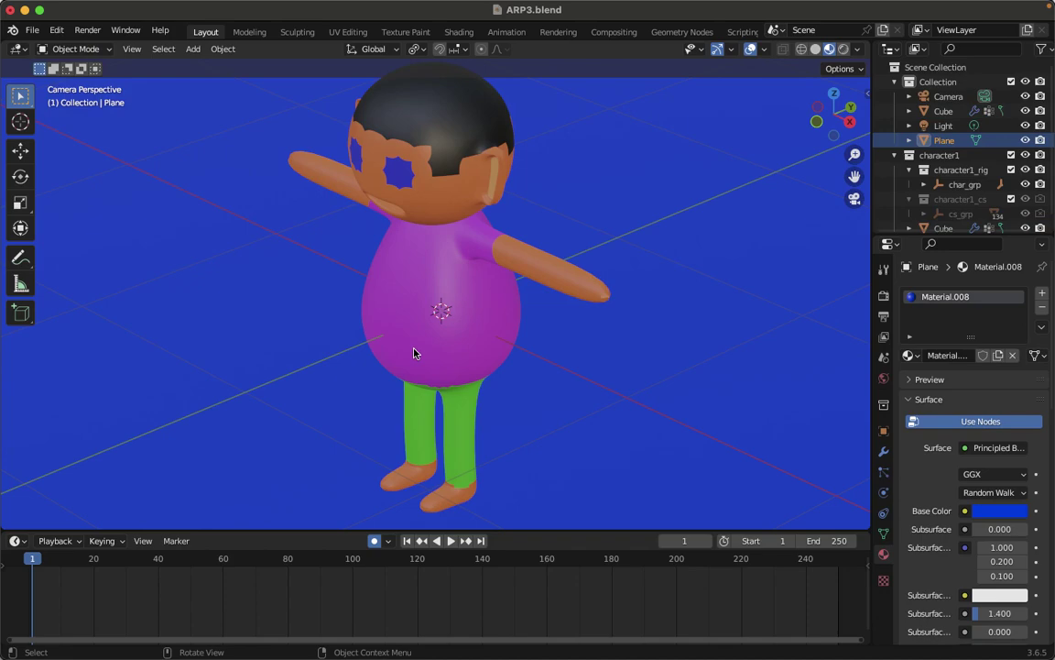
pyautogui.press('KP_1')
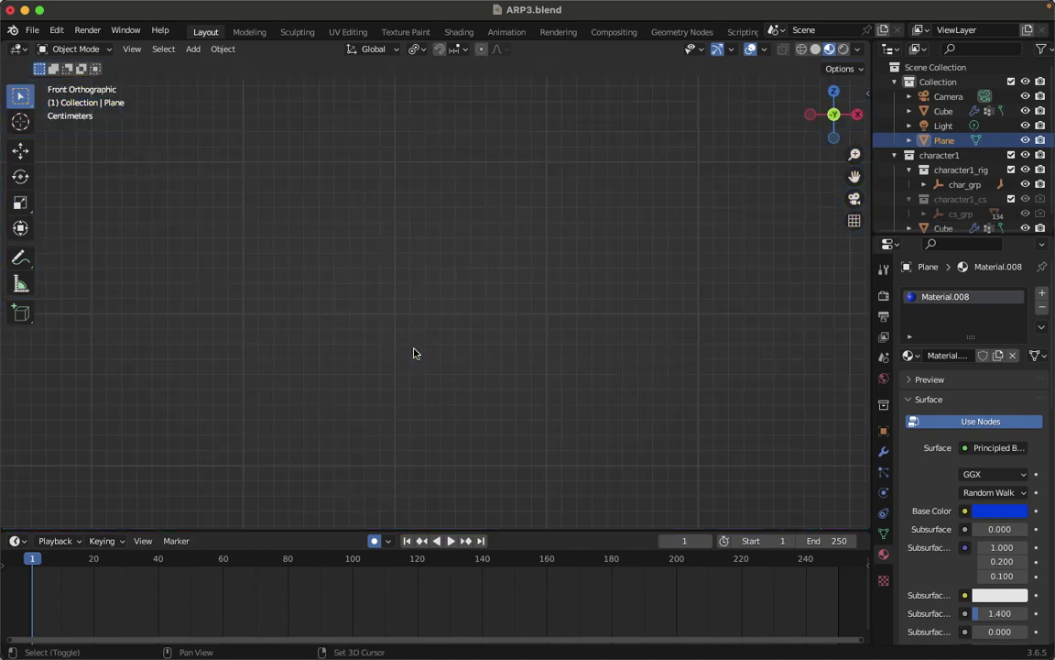
pyautogui.moveTo(414, 353); pyautogui.dragTo(414, 353, button='middle')
pyautogui.press('KP_0')
pyautogui.click(316, 116)
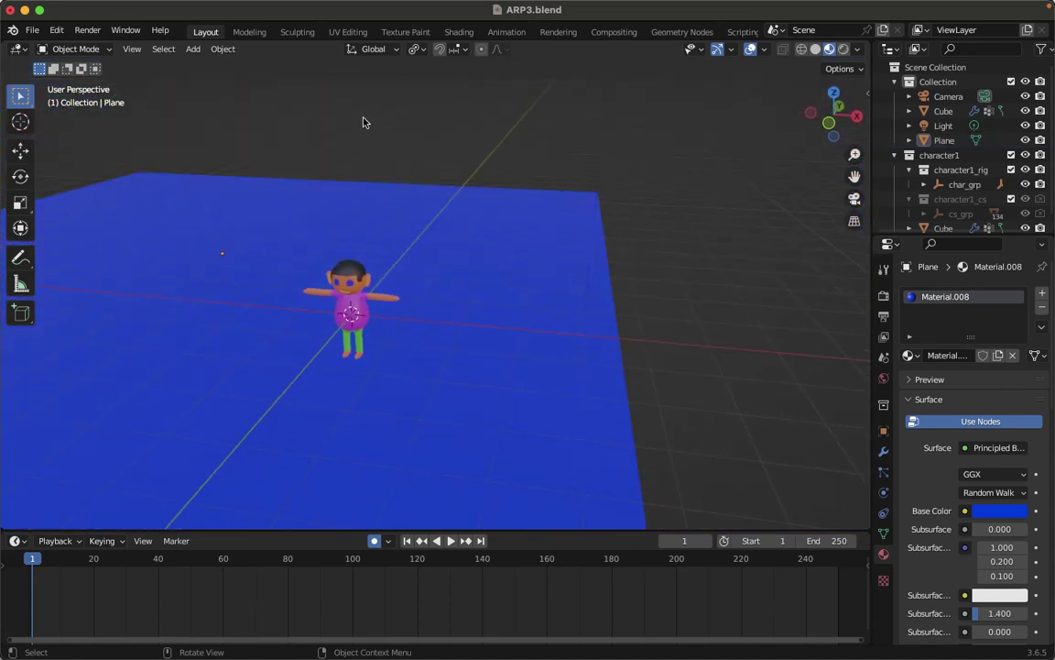
# Select the character mesh, show its transform values and apply its object transforms to reset the scale to 1.000
pyautogui.click(363, 307)
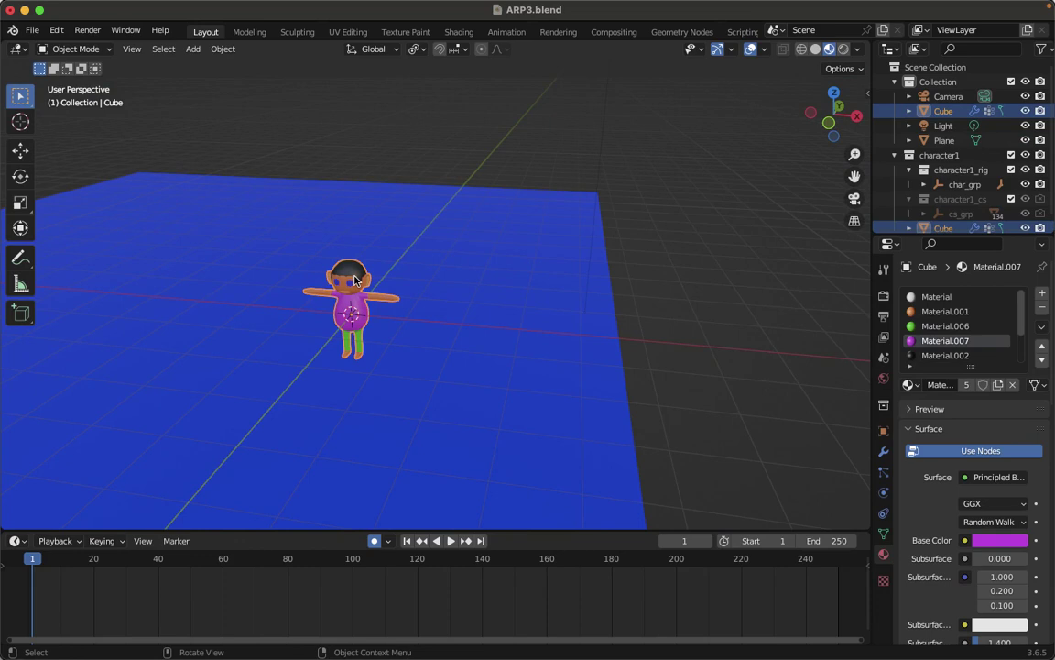
pyautogui.scroll(5, 355, 281)
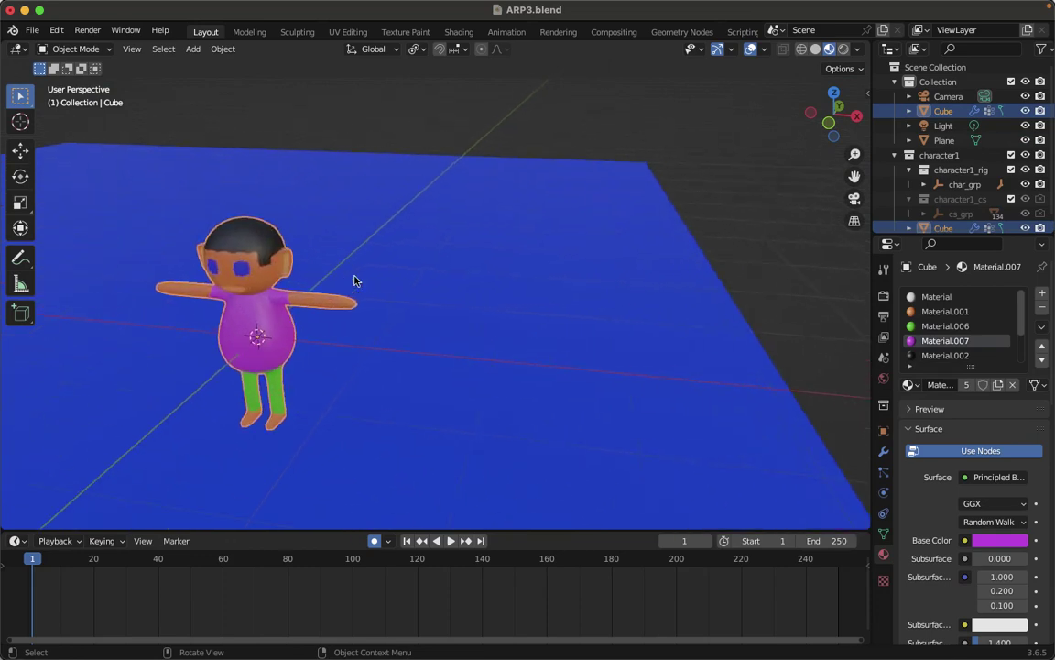
pyautogui.keyDown('shift'); pyautogui.hscroll(-8, 356, 280); pyautogui.keyUp('shift')
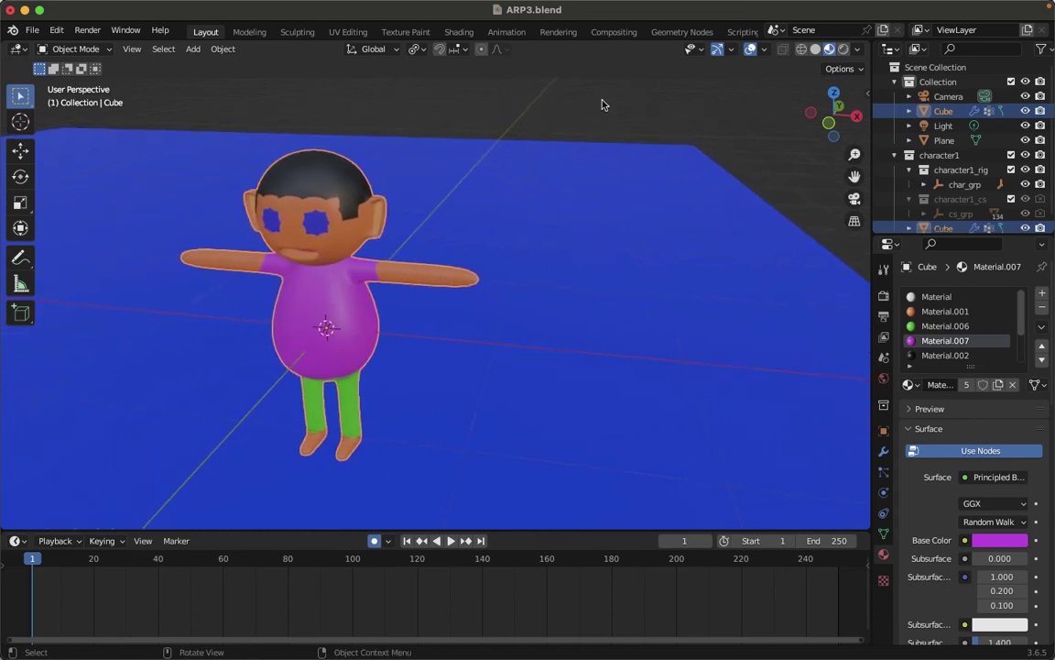
pyautogui.click(542, 89)
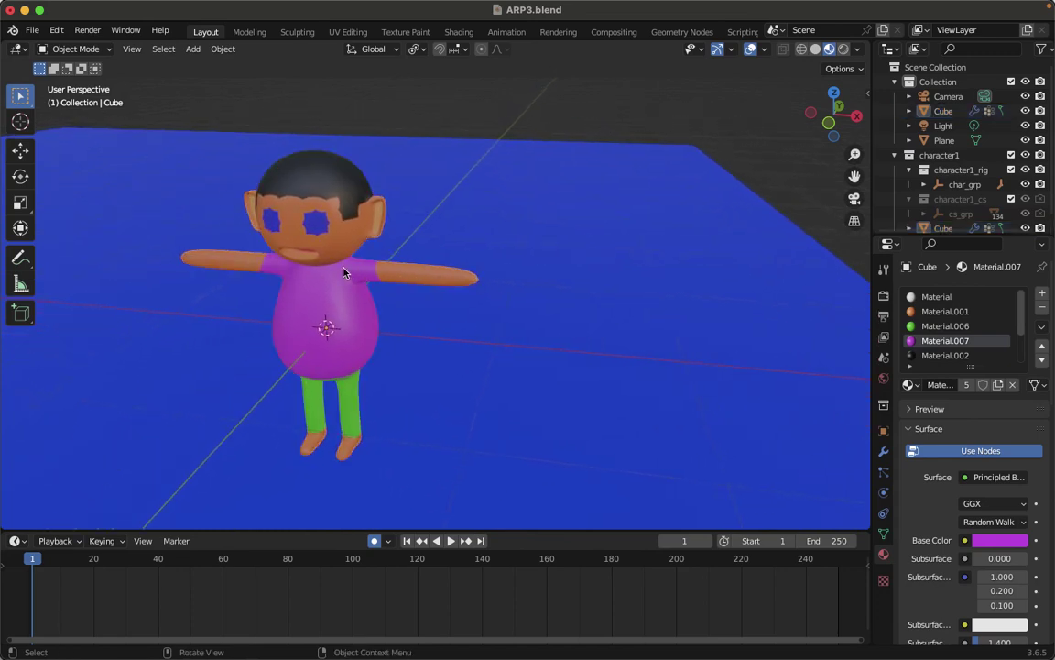
pyautogui.click(302, 298)
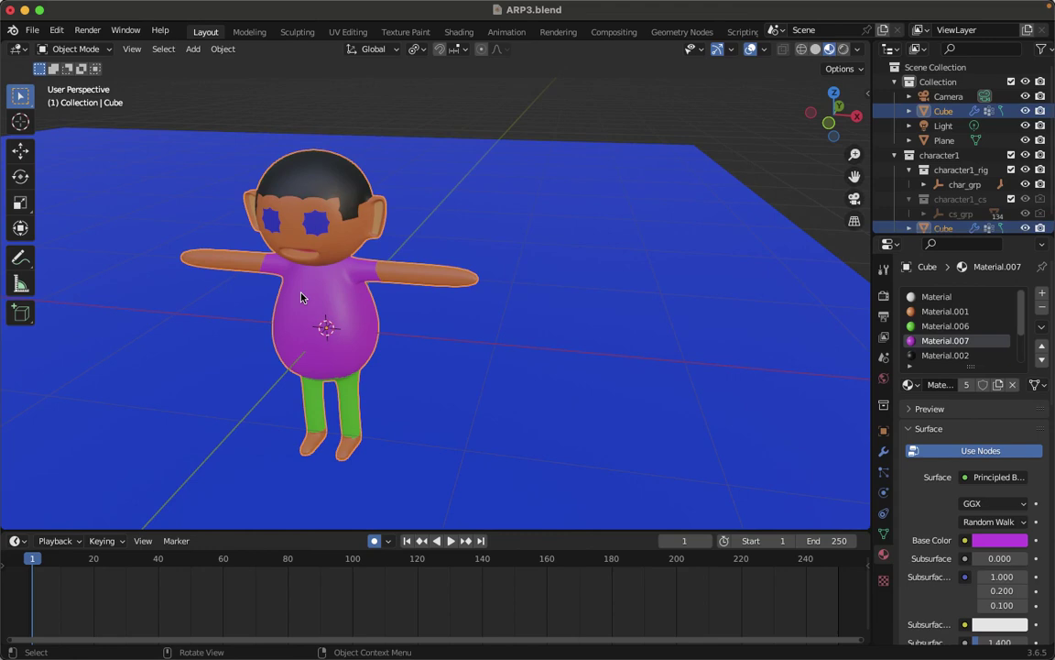
pyautogui.press('n')
pyautogui.click(863, 101)
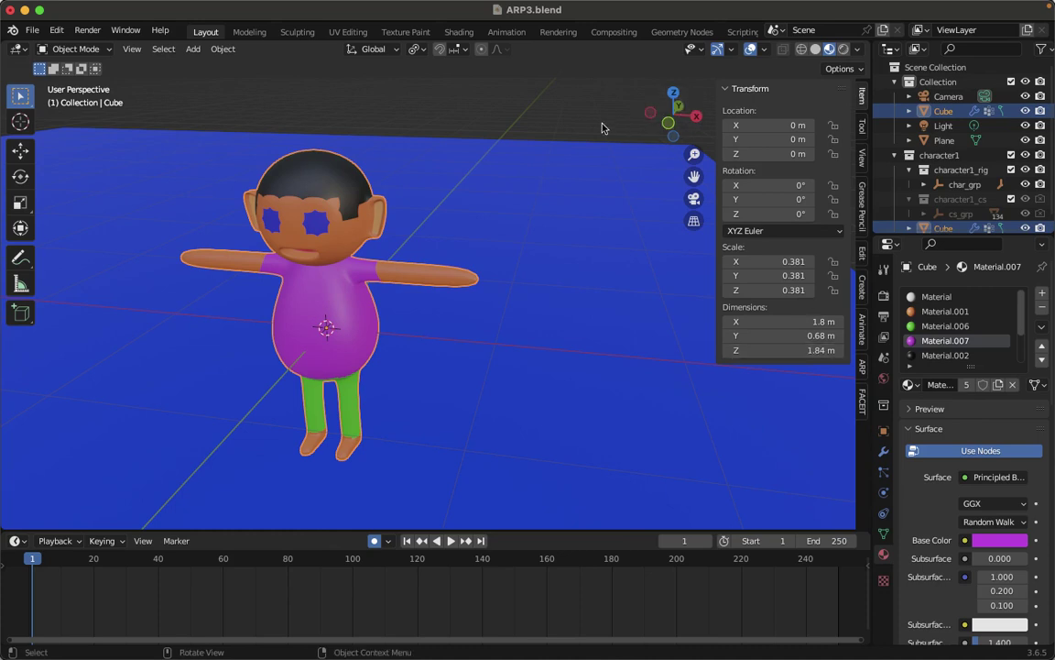
pyautogui.click(223, 49)
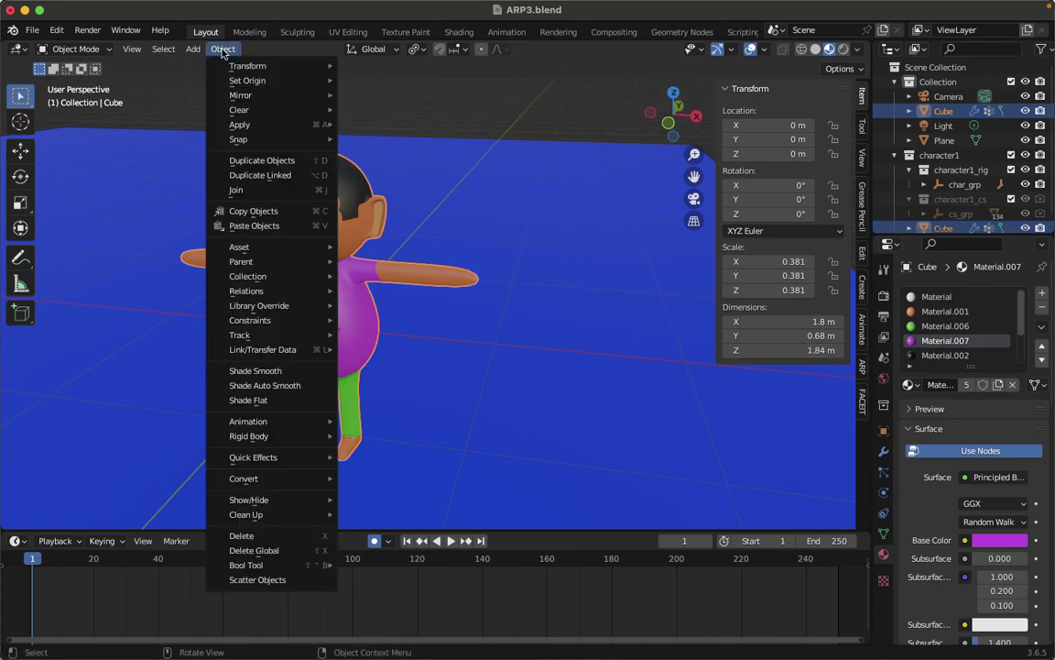
pyautogui.moveTo(240, 124)
pyautogui.click(384, 168)
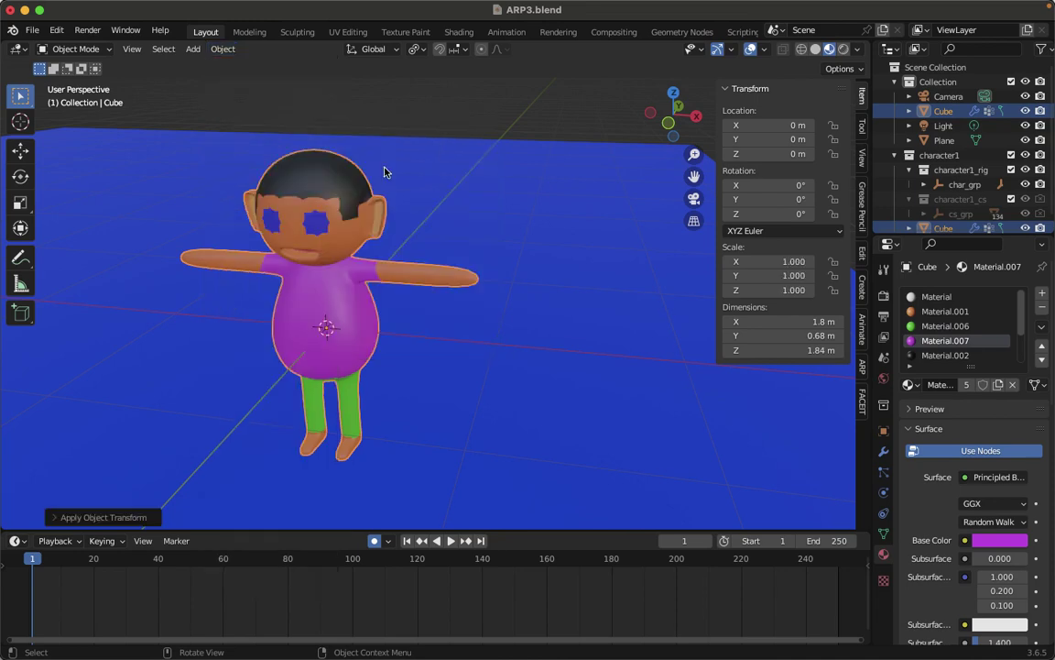
# Raise the character mesh along the global Z axis to about 0.832 m so its feet reach ground level
pyautogui.click(453, 129)
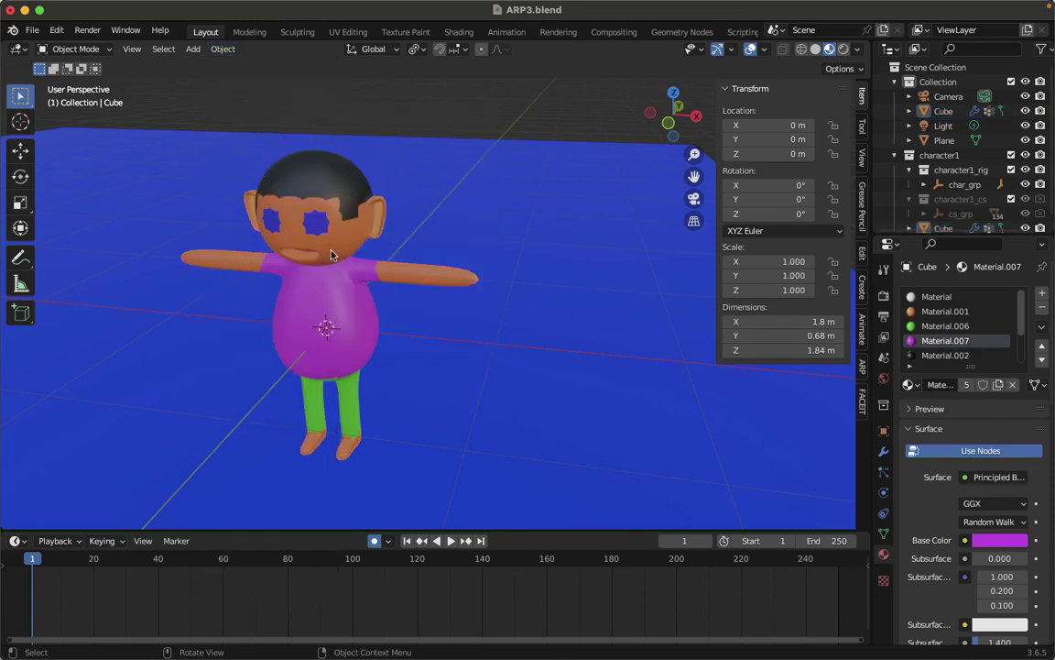
pyautogui.click(348, 307)
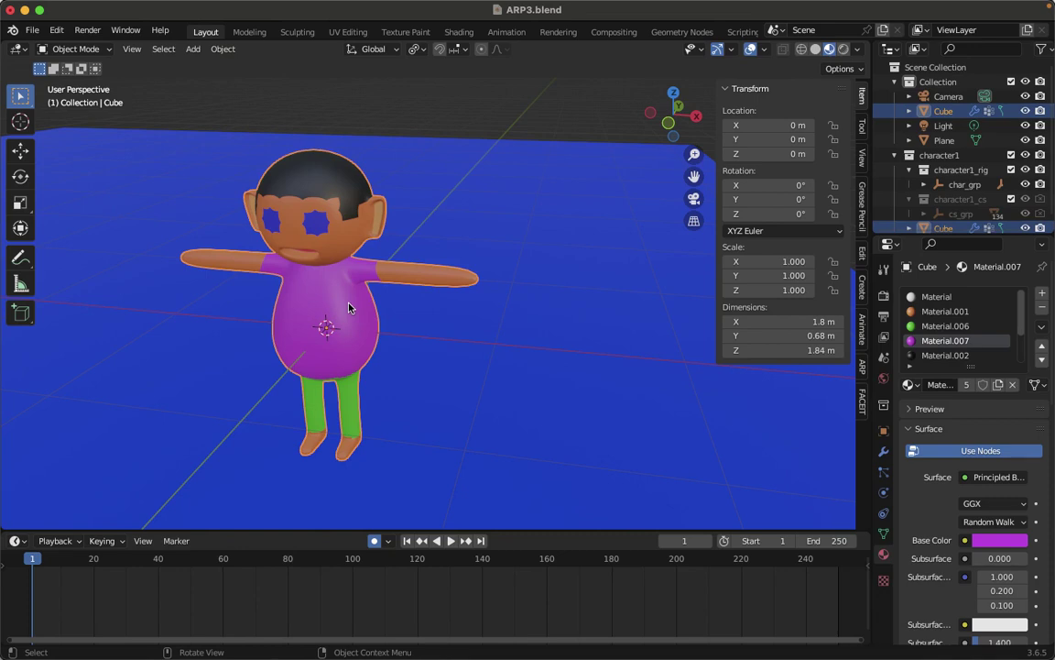
pyautogui.press('g')
pyautogui.press('z')
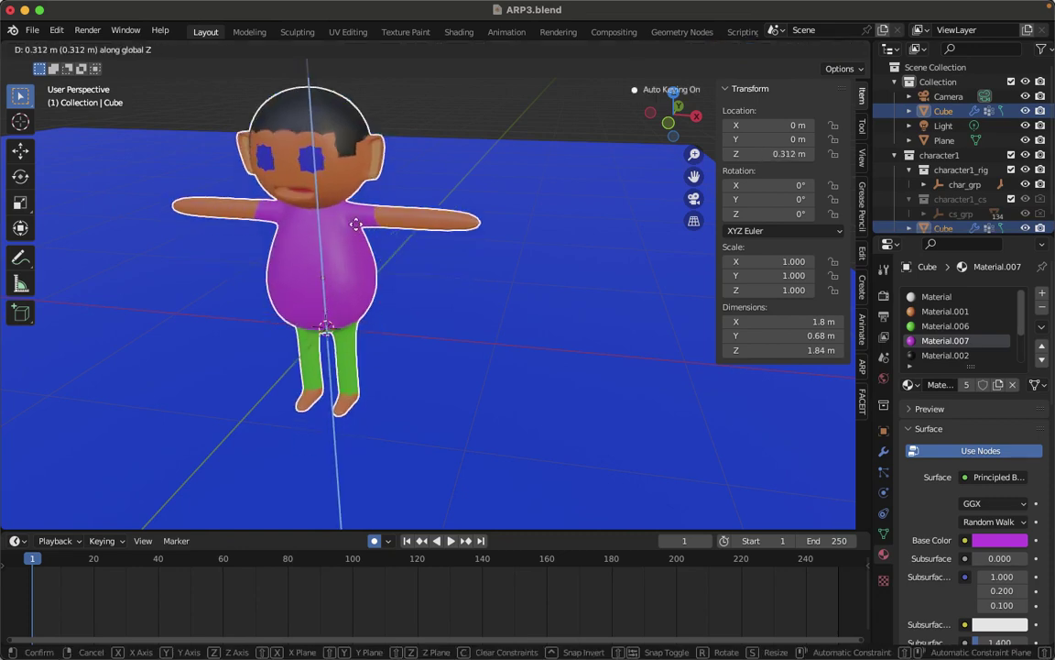
pyautogui.click(353, 167)
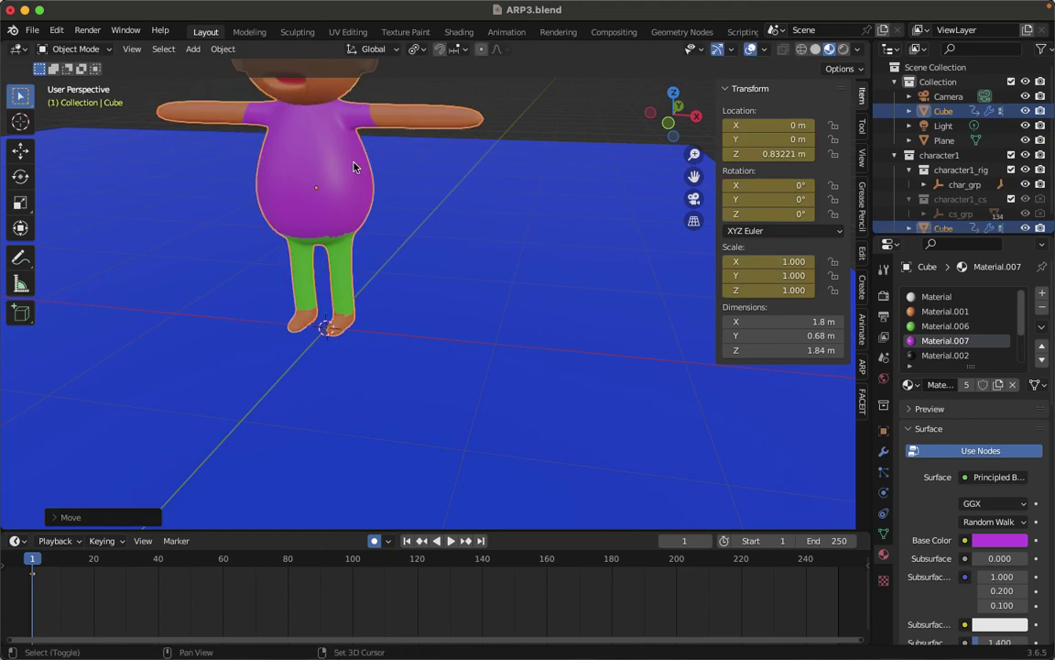
pyautogui.keyDown('shift'); pyautogui.scroll(5, 354, 167); pyautogui.keyUp('shift')
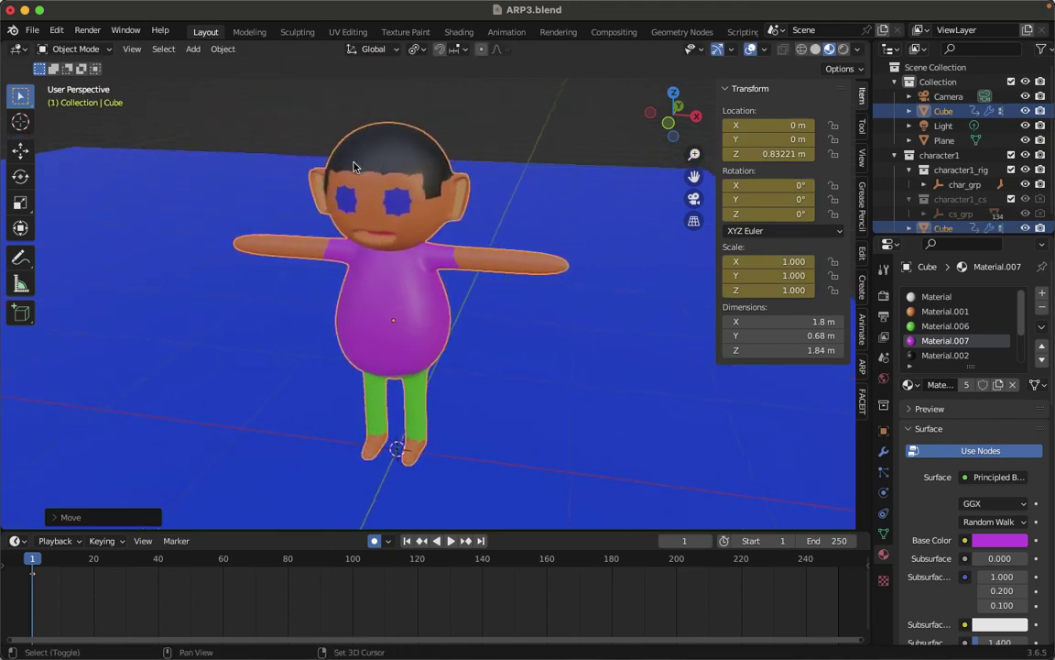
pyautogui.keyDown('shift'); pyautogui.hscroll(-2, 354, 167); pyautogui.keyUp('shift')
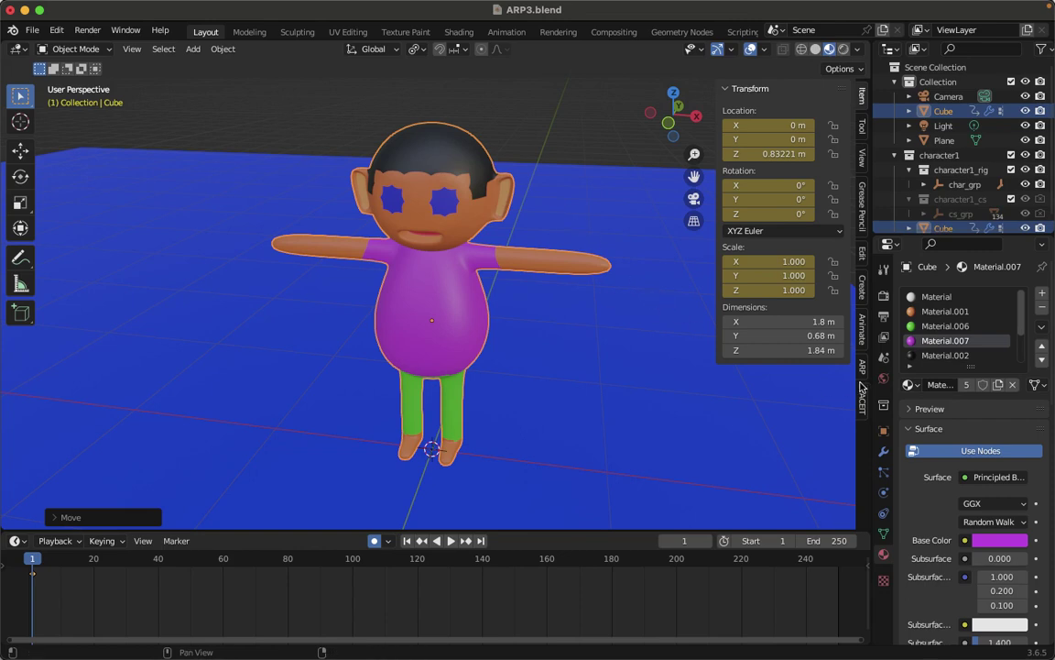
# Start Auto-Rig Pro Smart rigging on the selected character mesh with the Full Body option
pyautogui.keyDown('ctrl'); pyautogui.scroll(-7, 777, 340); pyautogui.keyUp('ctrl')
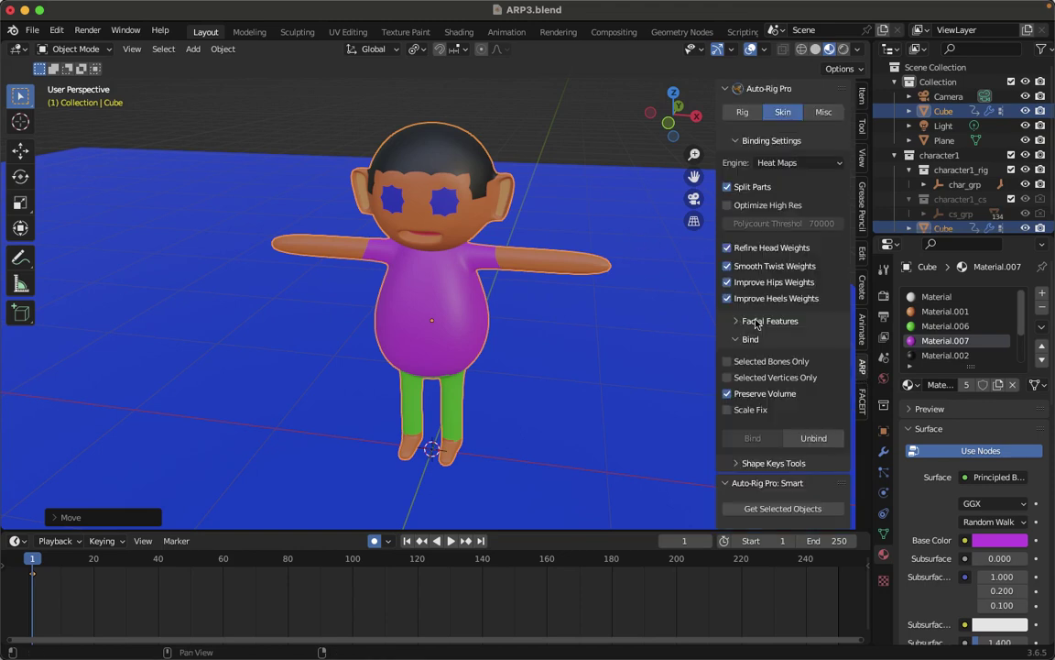
pyautogui.click(740, 112)
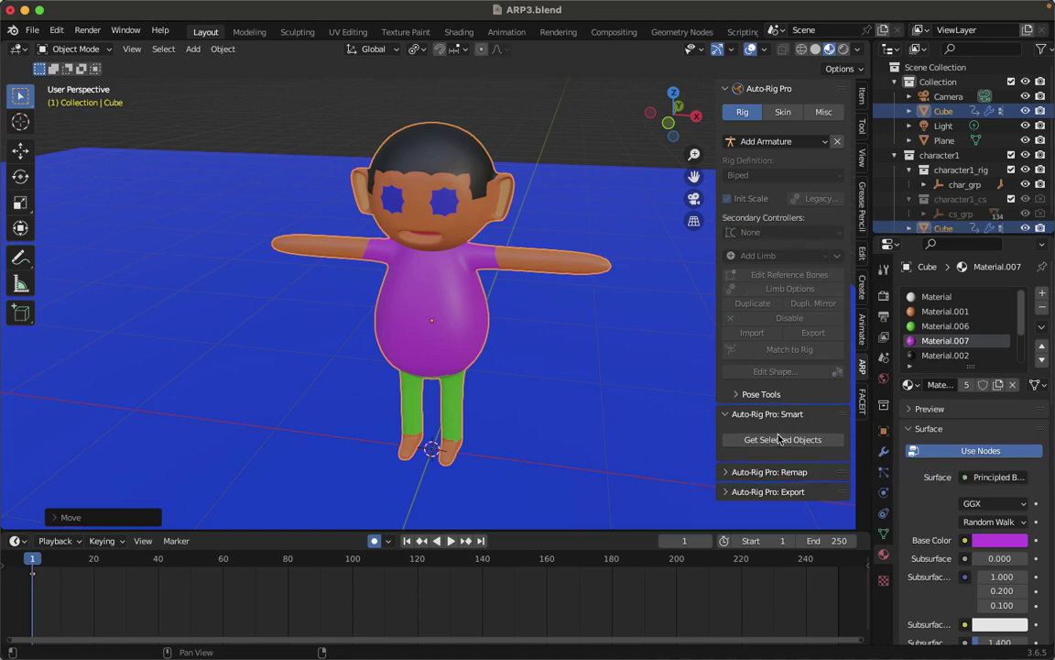
pyautogui.click(823, 143)
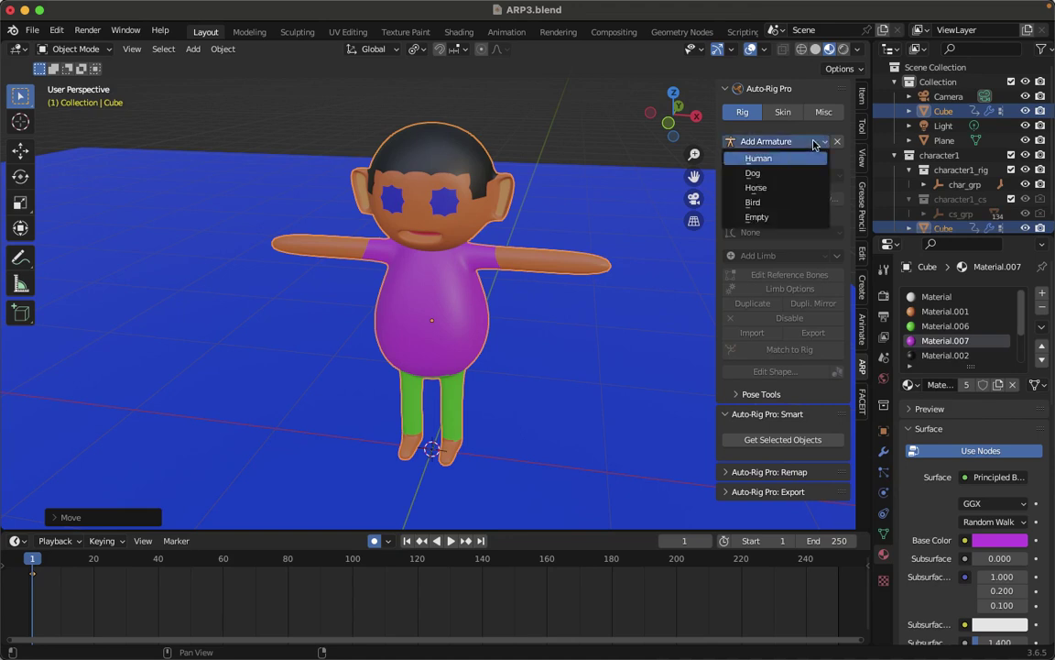
pyautogui.click(826, 144)
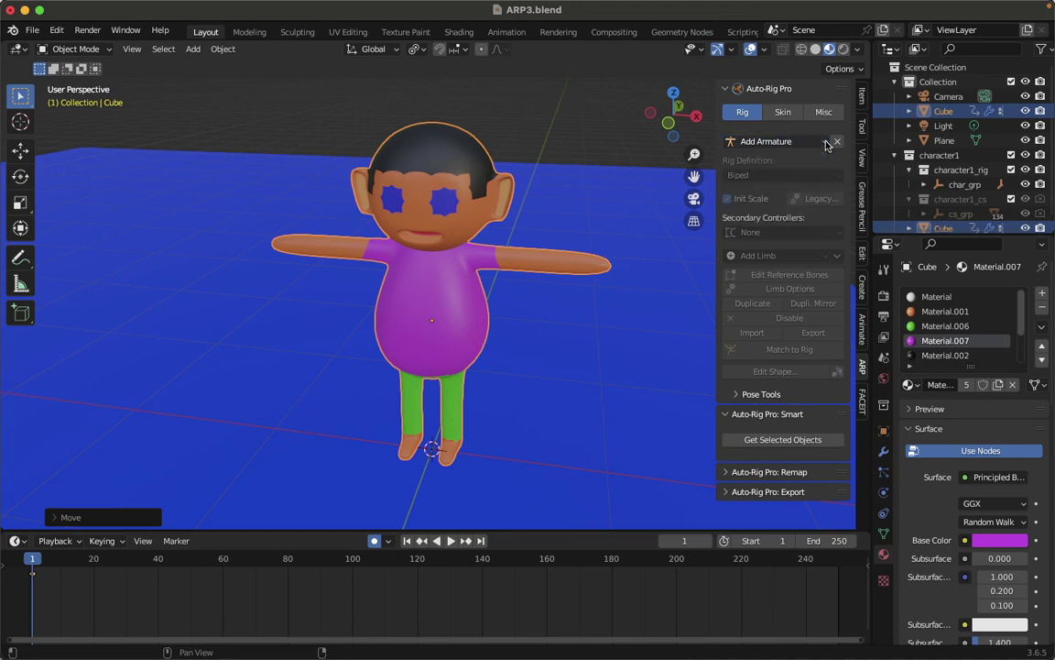
pyautogui.click(776, 440)
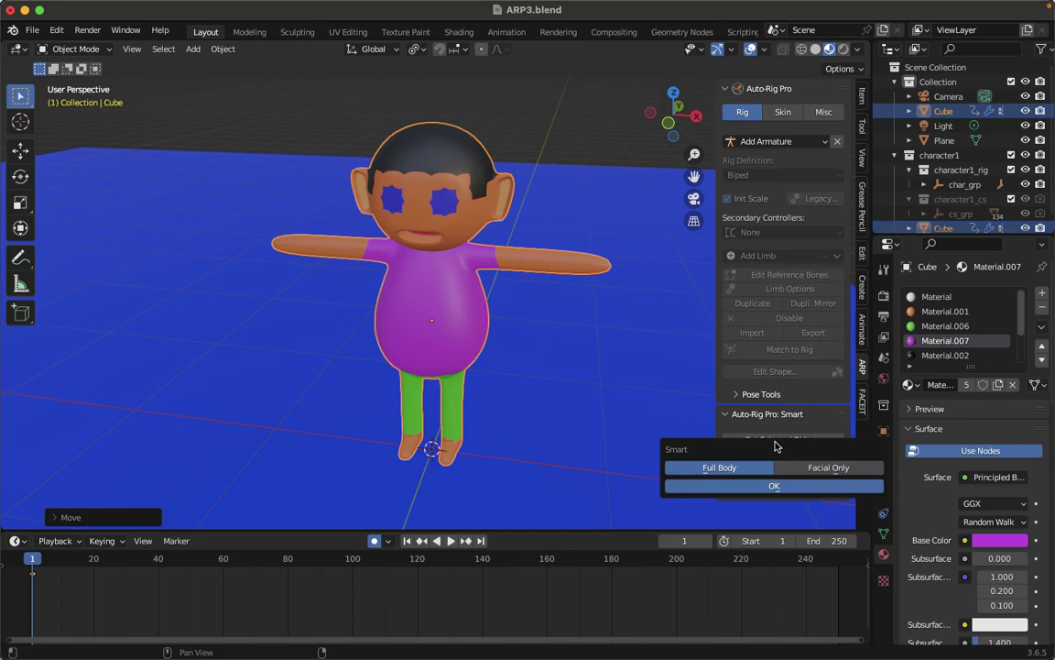
pyautogui.click(769, 487)
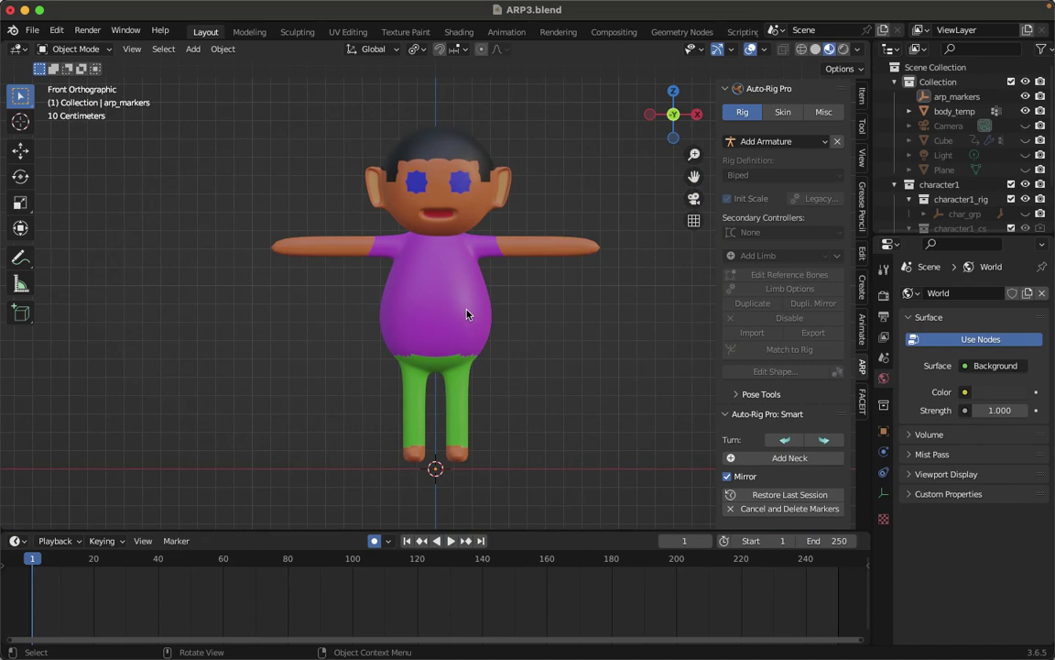
# Place the neck marker at the base of the head and the chin marker just below the mouth
pyautogui.click(802, 457)
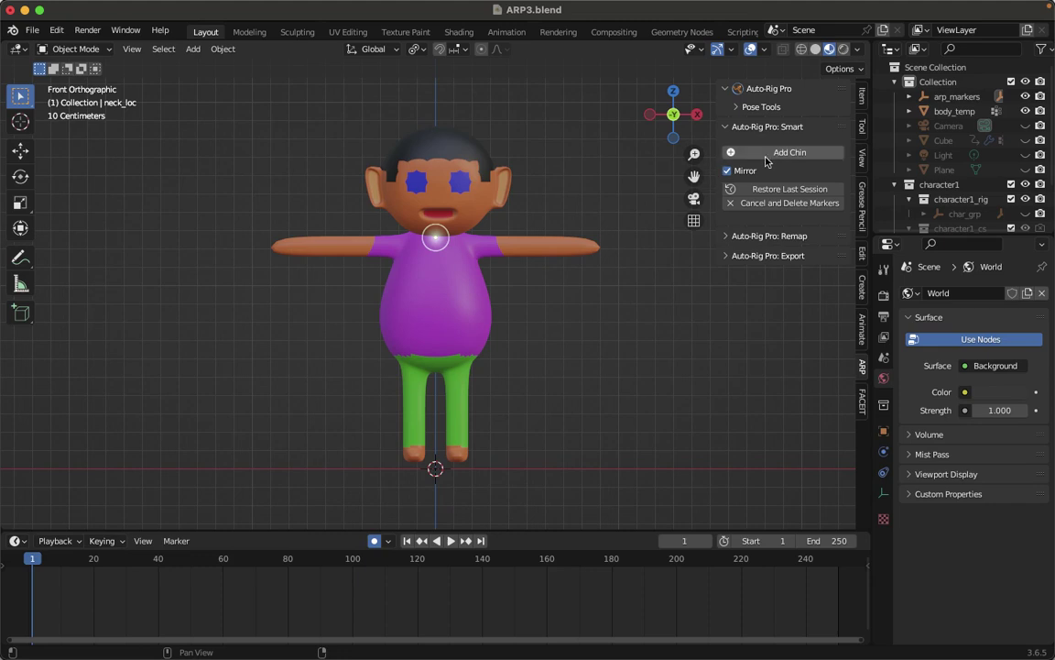
pyautogui.click(776, 152)
pyautogui.click(432, 238)
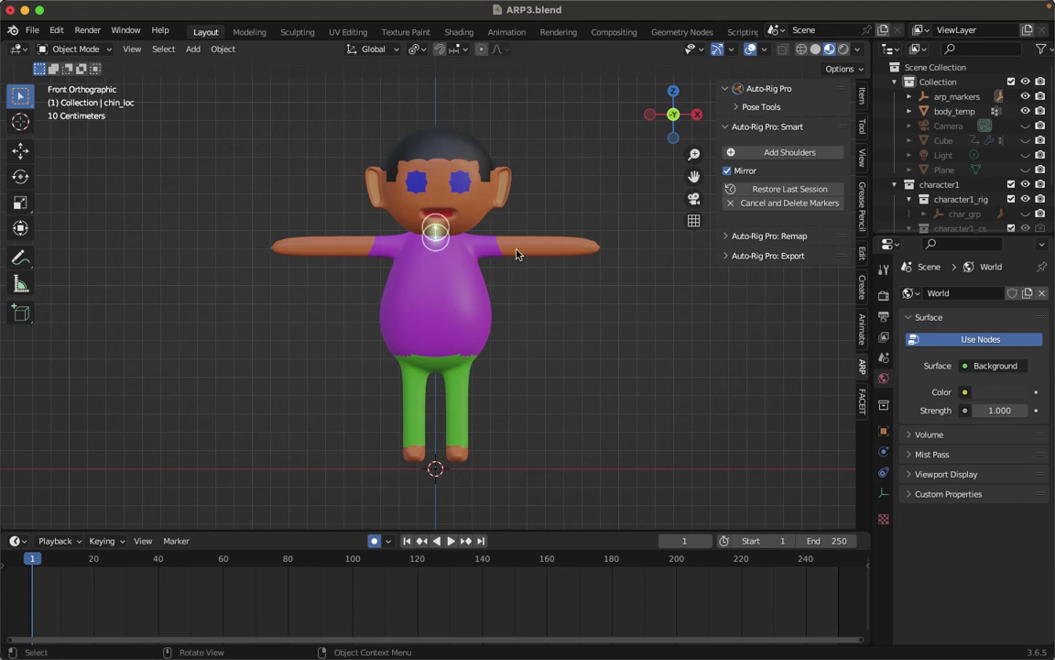
# Place mirrored shoulder markers at the tops of the arms and mirrored wrist markers near the arm ends
pyautogui.click(777, 152)
pyautogui.click(535, 228)
pyautogui.moveTo(515, 228); pyautogui.dragTo(472, 245)
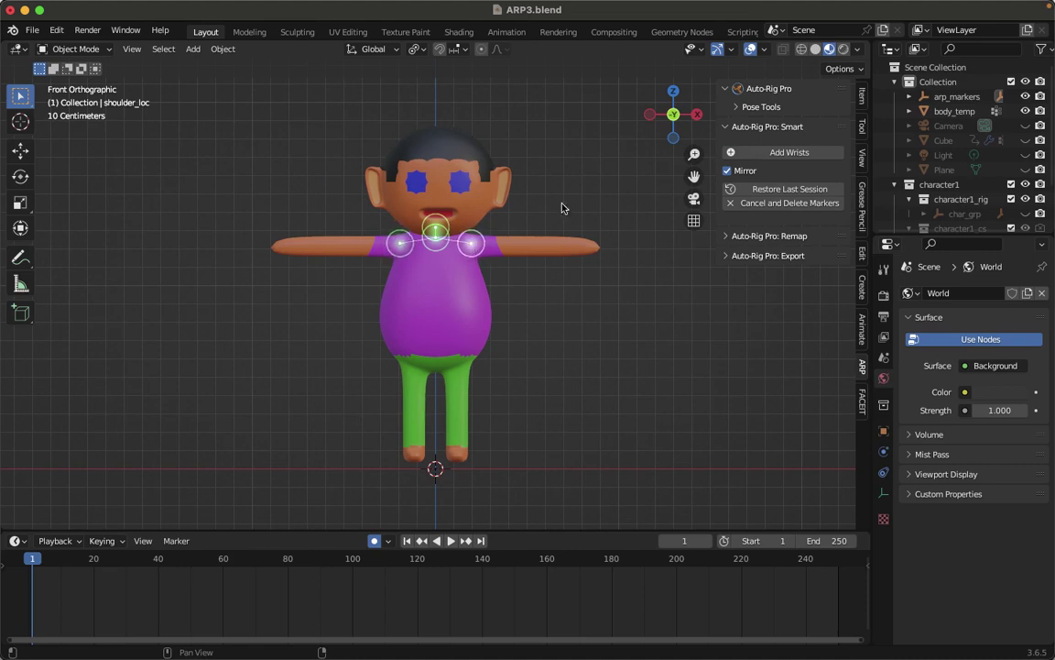
pyautogui.click(770, 152)
pyautogui.moveTo(600, 148)
pyautogui.mouseDown()
pyautogui.moveTo(589, 266)
pyautogui.moveTo(589, 245)
pyautogui.mouseUp()
# Place the root marker at the waist and the mirrored ankle markers at the feet, readjusting the ankle position
pyautogui.click(769, 152)
pyautogui.moveTo(497, 356); pyautogui.dragTo(483, 362)
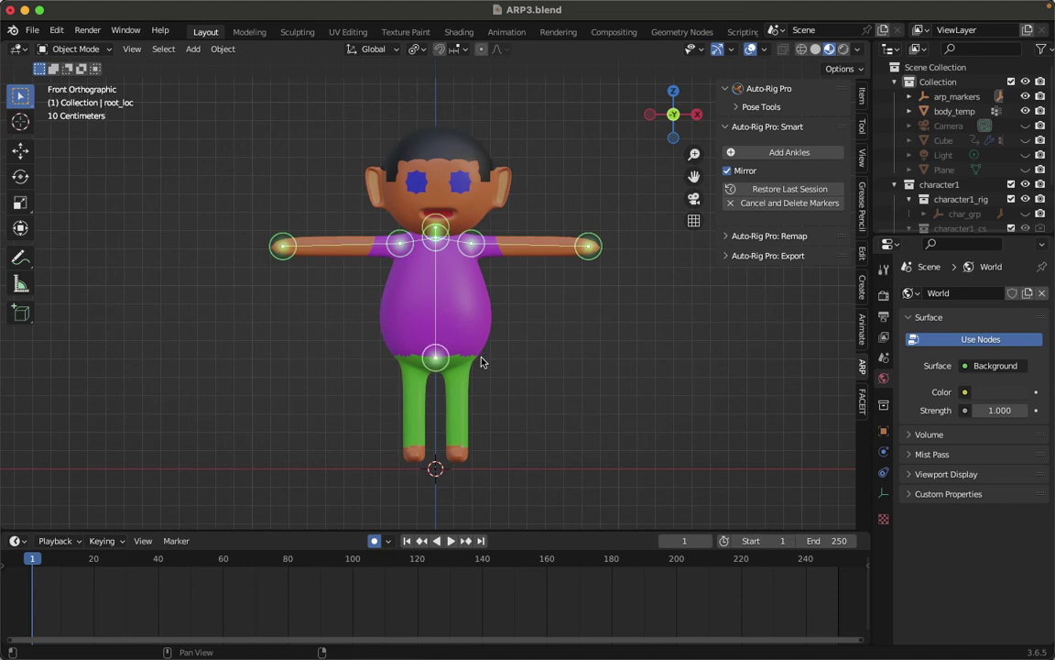
pyautogui.click(784, 152)
pyautogui.moveTo(460, 430)
pyautogui.mouseDown()
pyautogui.moveTo(438, 448)
pyautogui.moveTo(460, 451)
pyautogui.mouseUp()
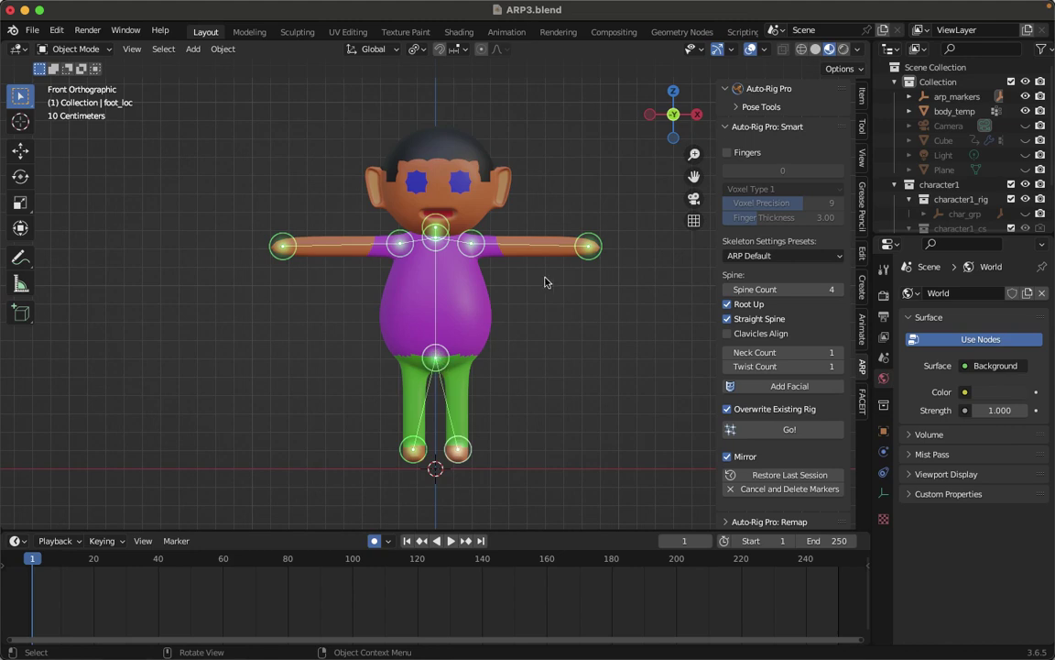
pyautogui.press('g')
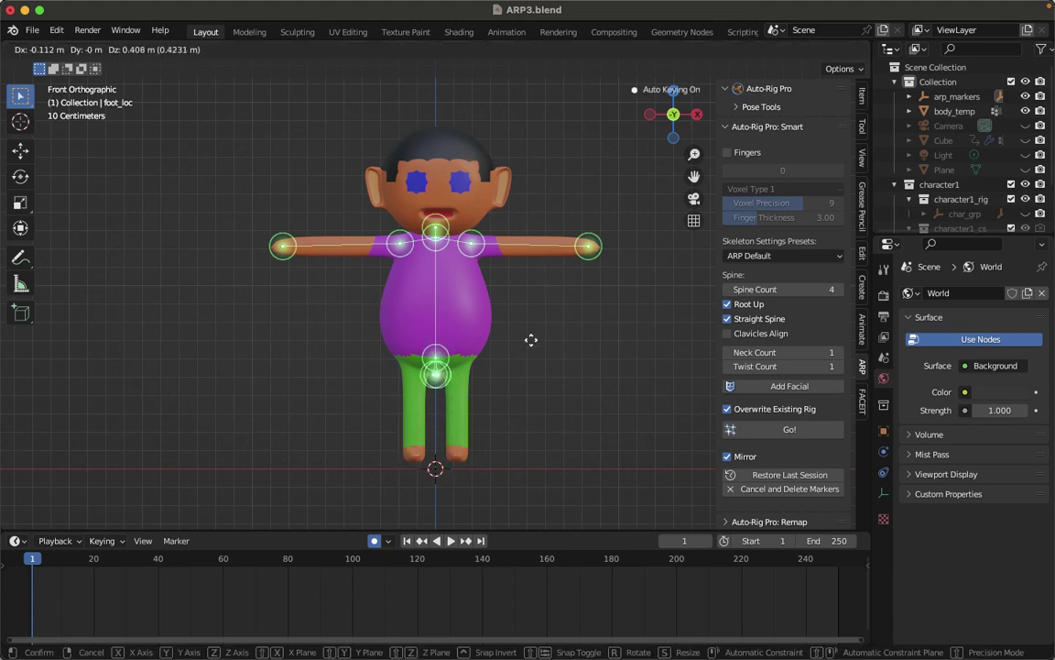
pyautogui.click(543, 276)
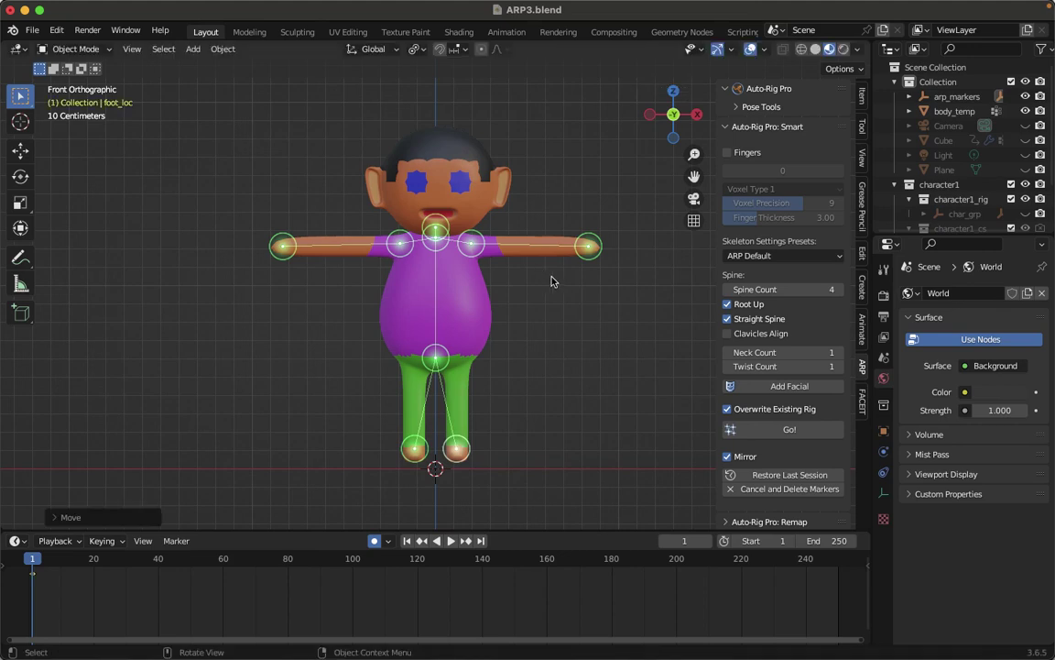
# Try finger detection with 5 fingers, and turn the option back off
pyautogui.click(728, 153)
pyautogui.moveTo(760, 169); pyautogui.dragTo(841, 170)
pyautogui.click(840, 169)
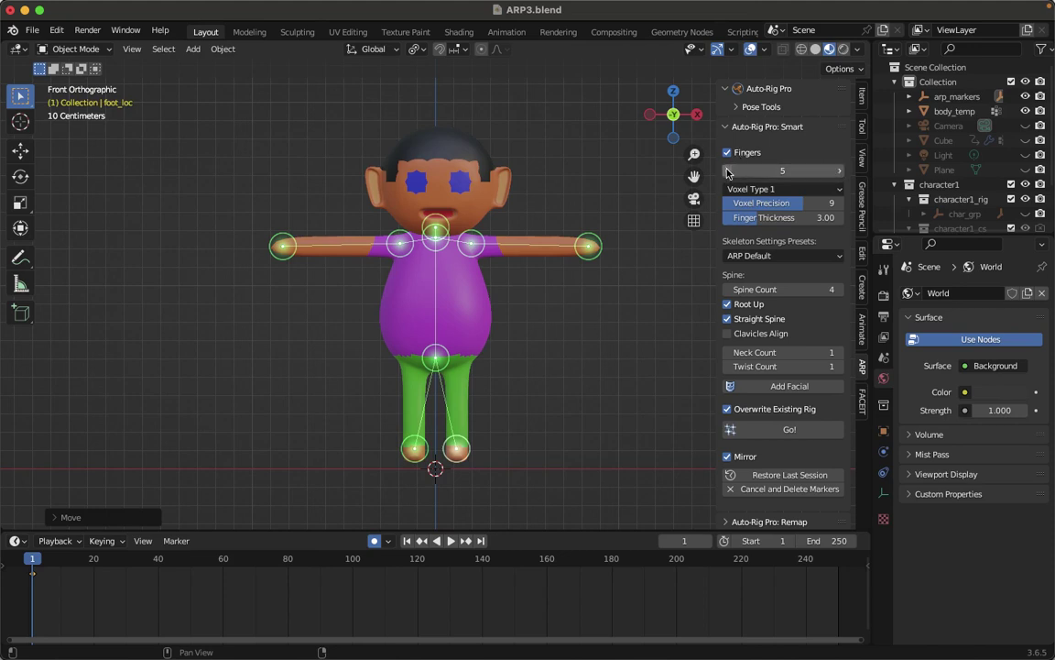
pyautogui.click(728, 172)
pyautogui.click(727, 153)
pyautogui.click(728, 153)
pyautogui.click(726, 153)
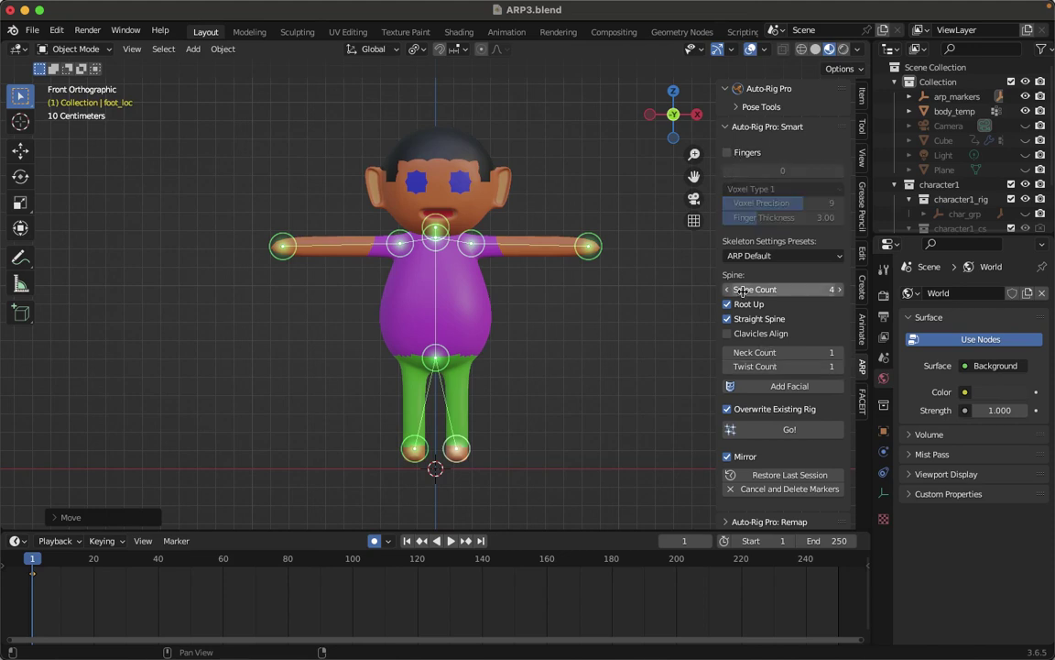
# Generate the reference bones from the placed markers and match them to the rig, leaving animation scale compensation off
pyautogui.click(789, 431)
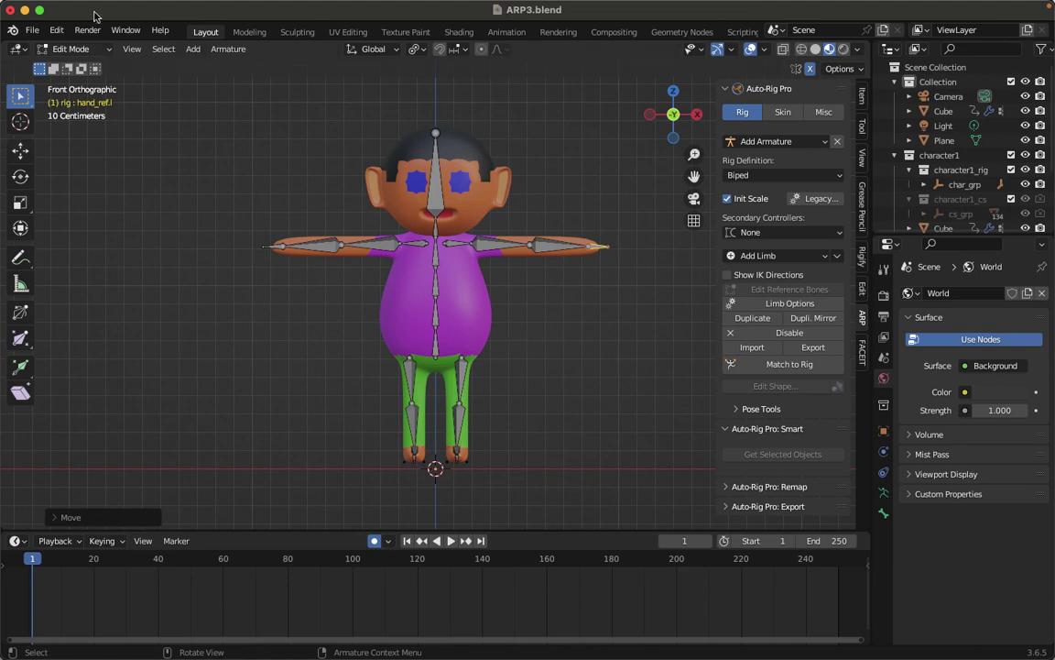
pyautogui.click(77, 49)
pyautogui.click(80, 66)
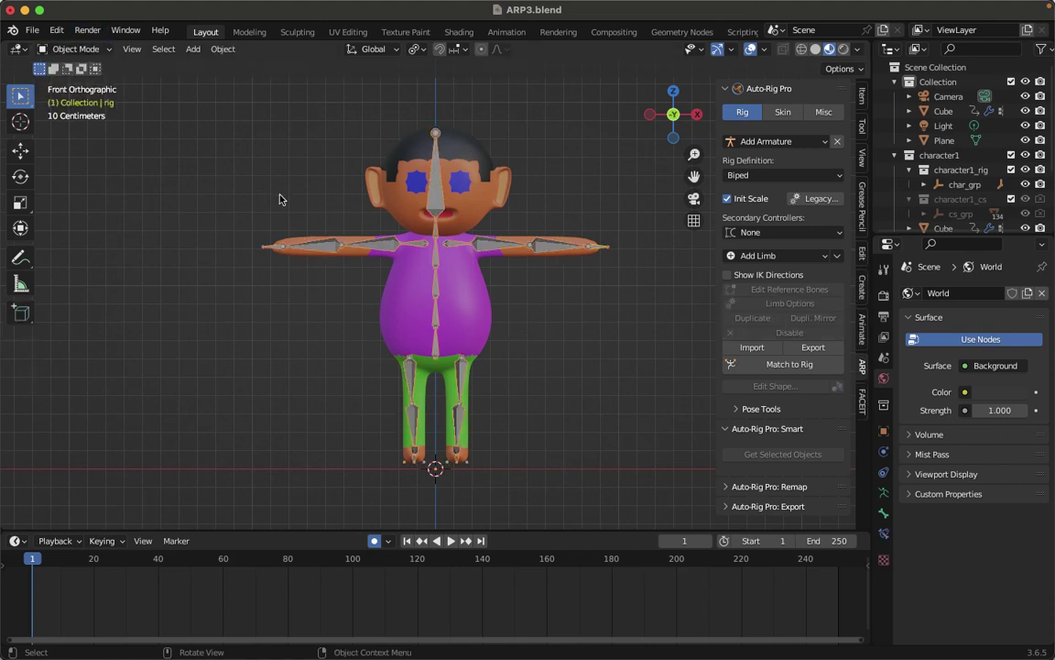
pyautogui.click(791, 365)
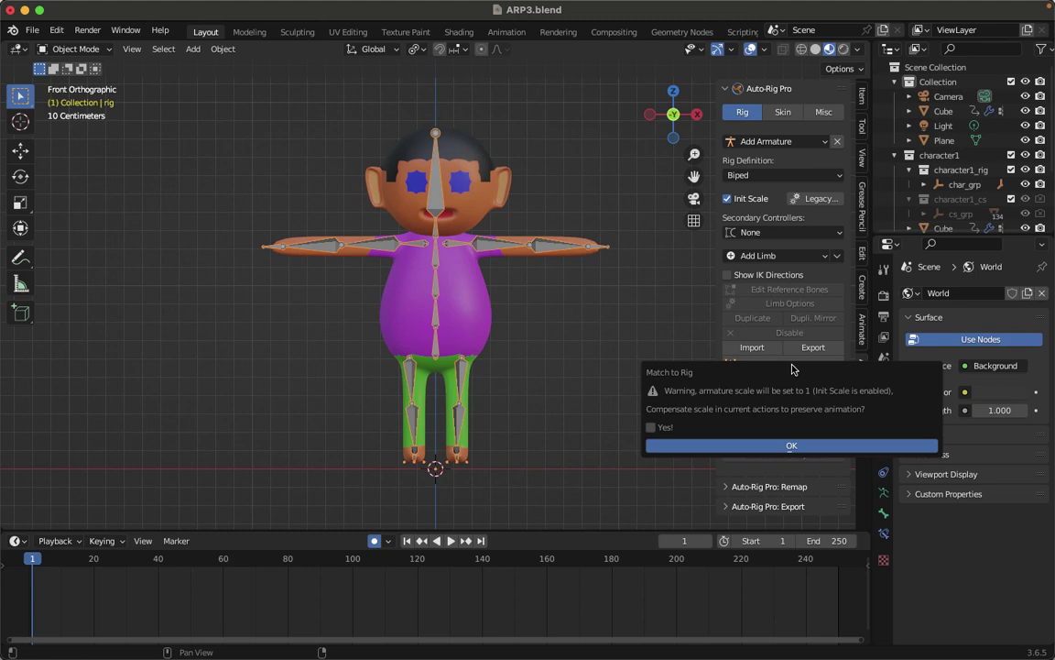
pyautogui.click(792, 447)
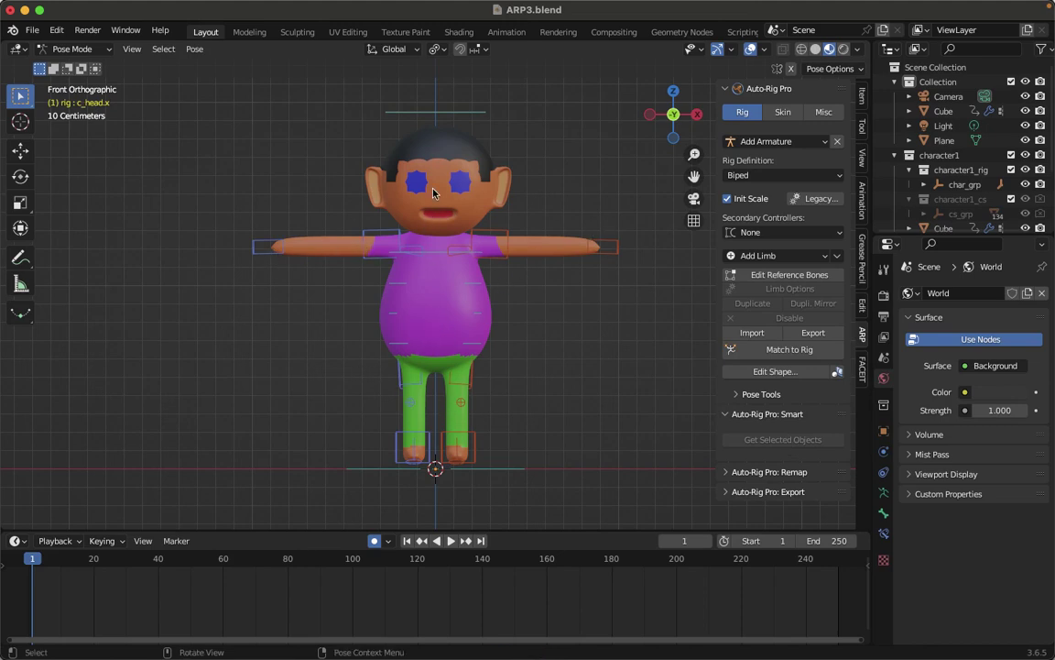
# Try moving the character's right-hand IK controller and undo the move
pyautogui.click(252, 257)
pyautogui.press('g')
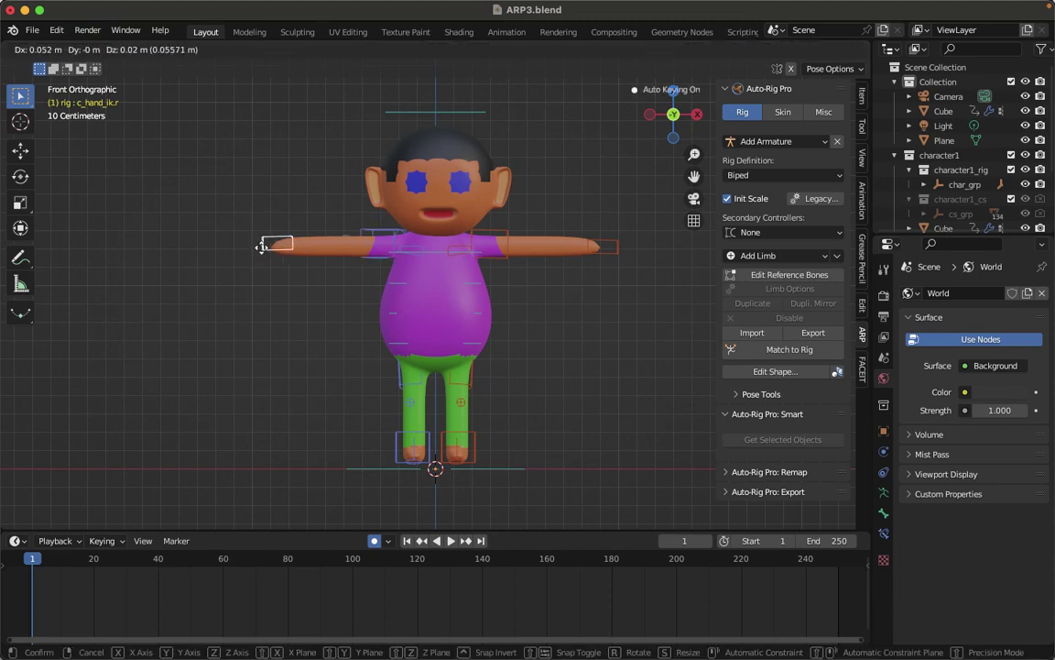
pyautogui.click(261, 243)
pyautogui.hotkey('ctrl', 'z')
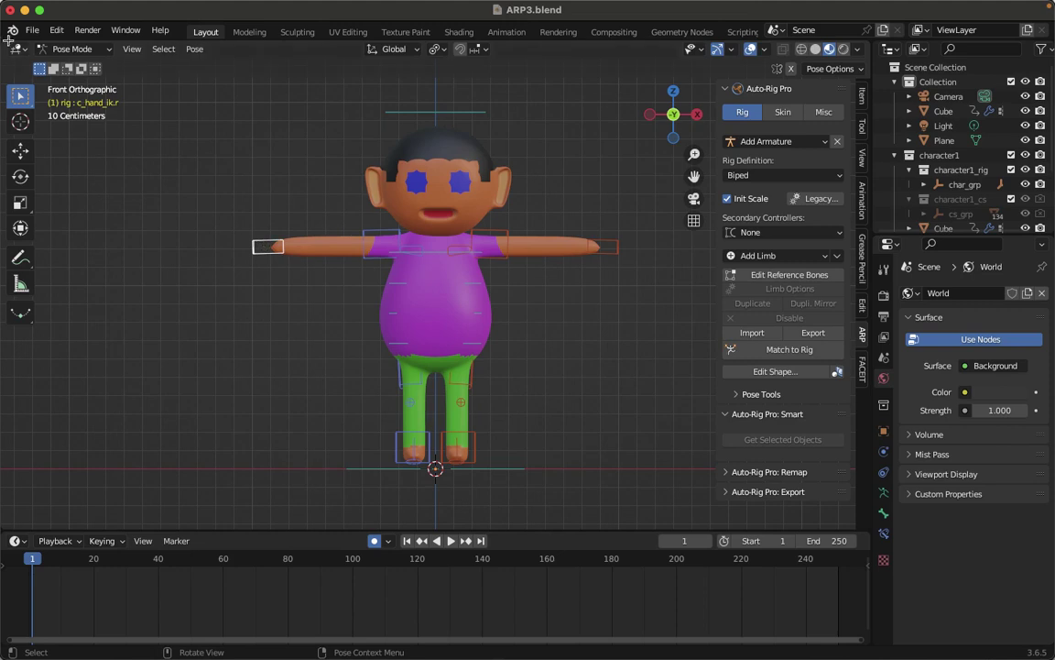
# Bind the character mesh to the new rig in Object Mode using the Heat Maps engine
pyautogui.click(70, 49)
pyautogui.click(81, 66)
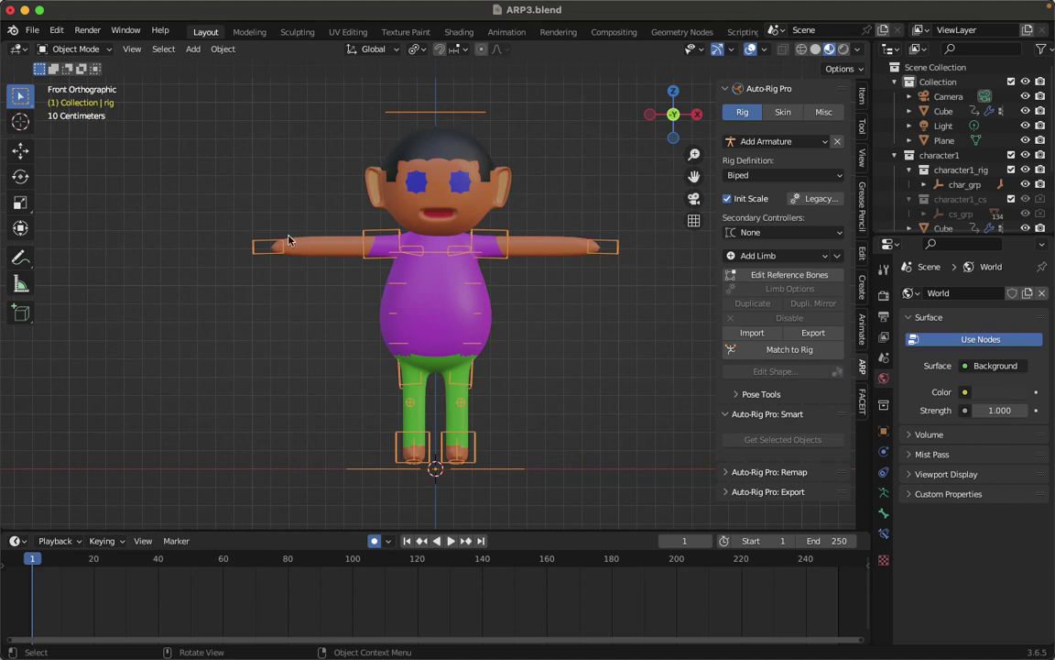
pyautogui.click(398, 148)
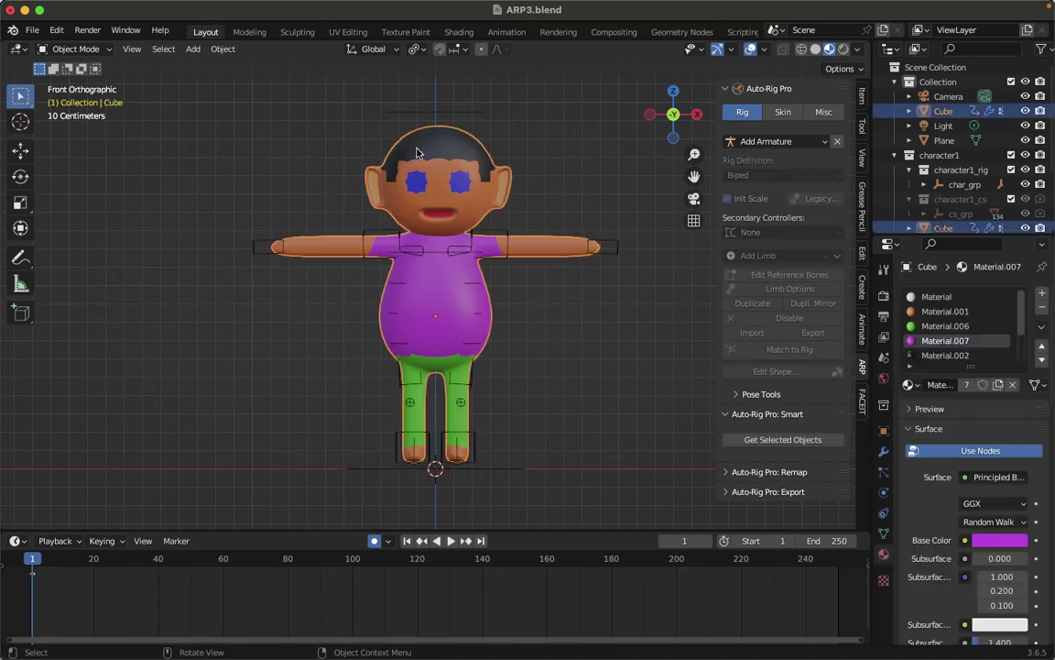
pyautogui.click(263, 249)
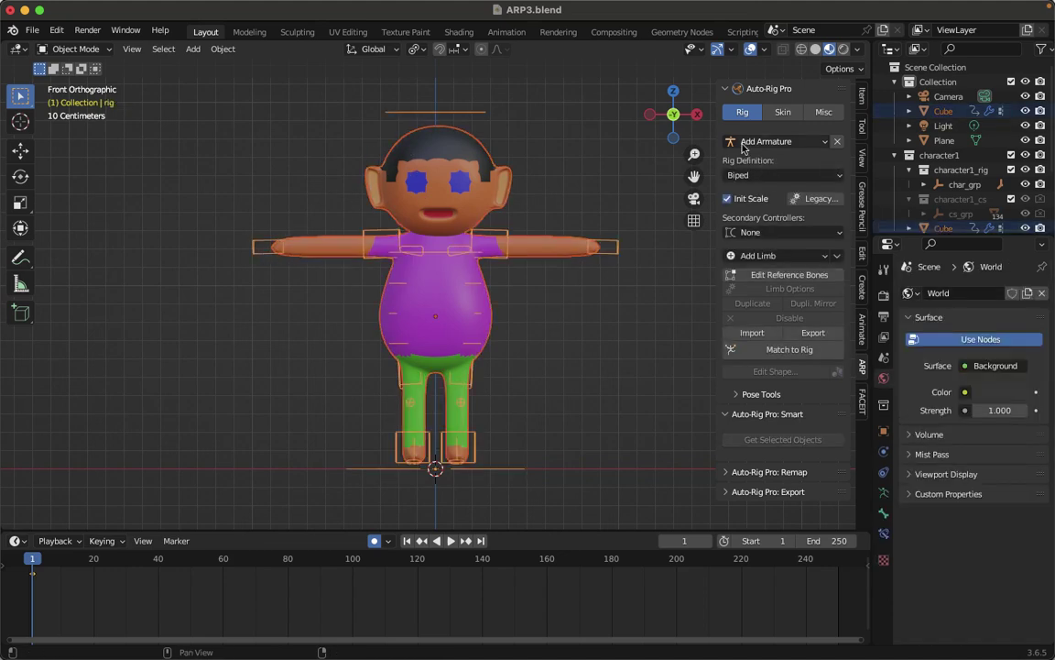
pyautogui.click(781, 112)
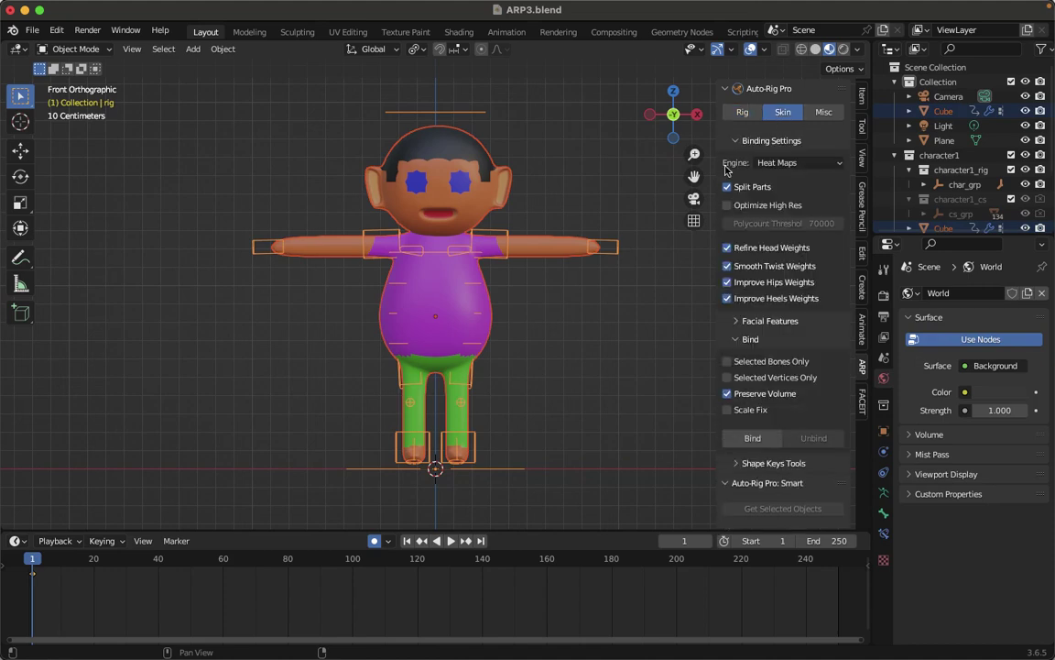
pyautogui.click(752, 440)
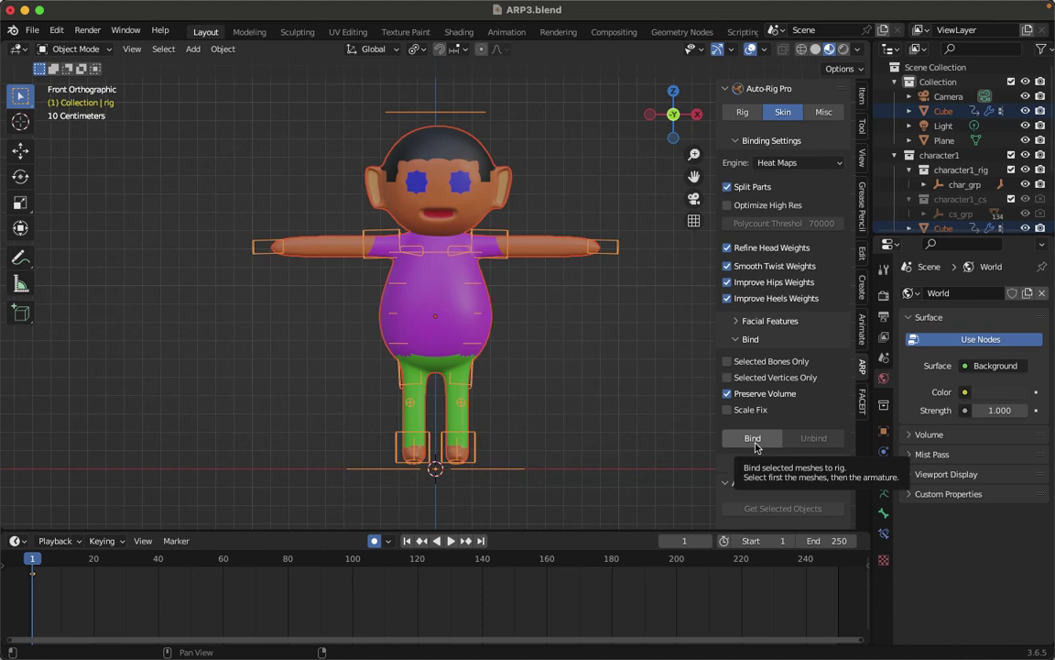
# Clear the selection, then select only the rig and switch it to Pose Mode
pyautogui.click(571, 352)
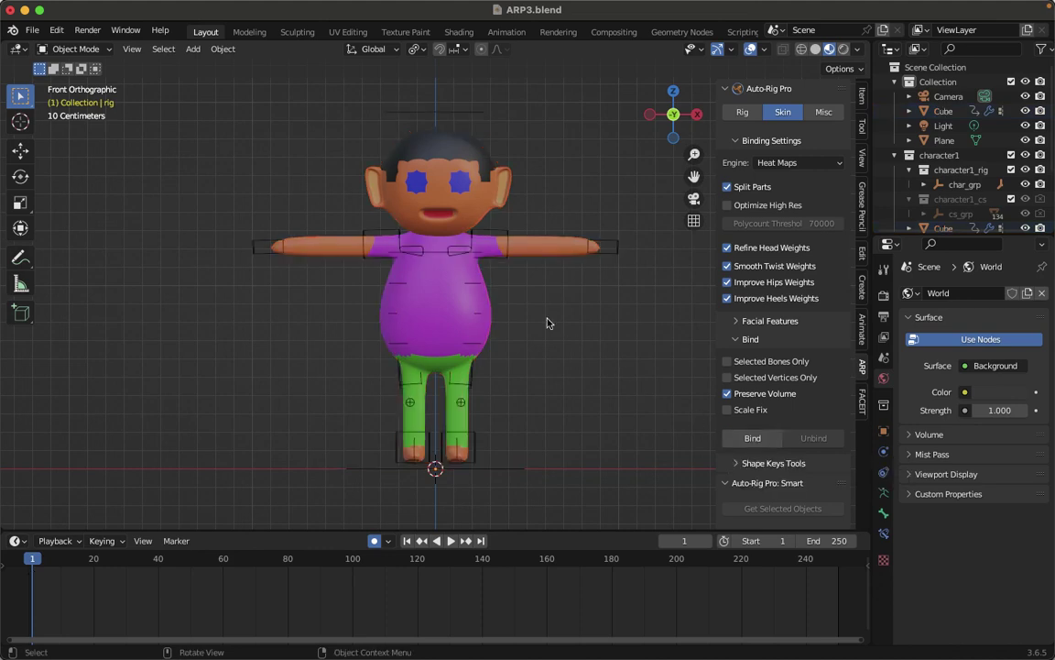
pyautogui.click(275, 245)
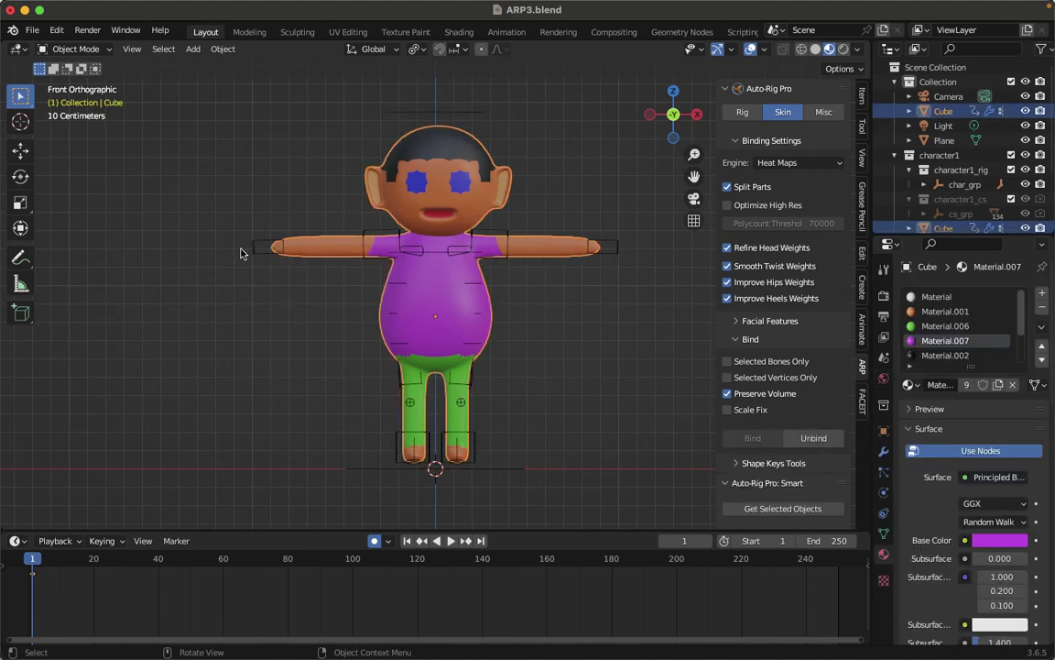
pyautogui.click(257, 256)
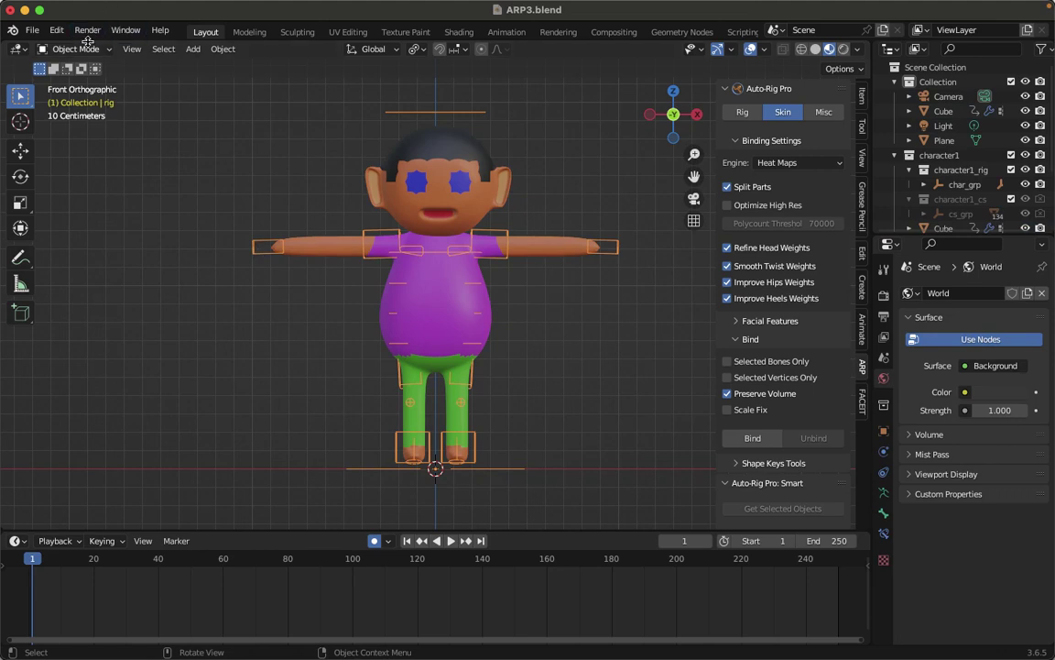
pyautogui.click(80, 50)
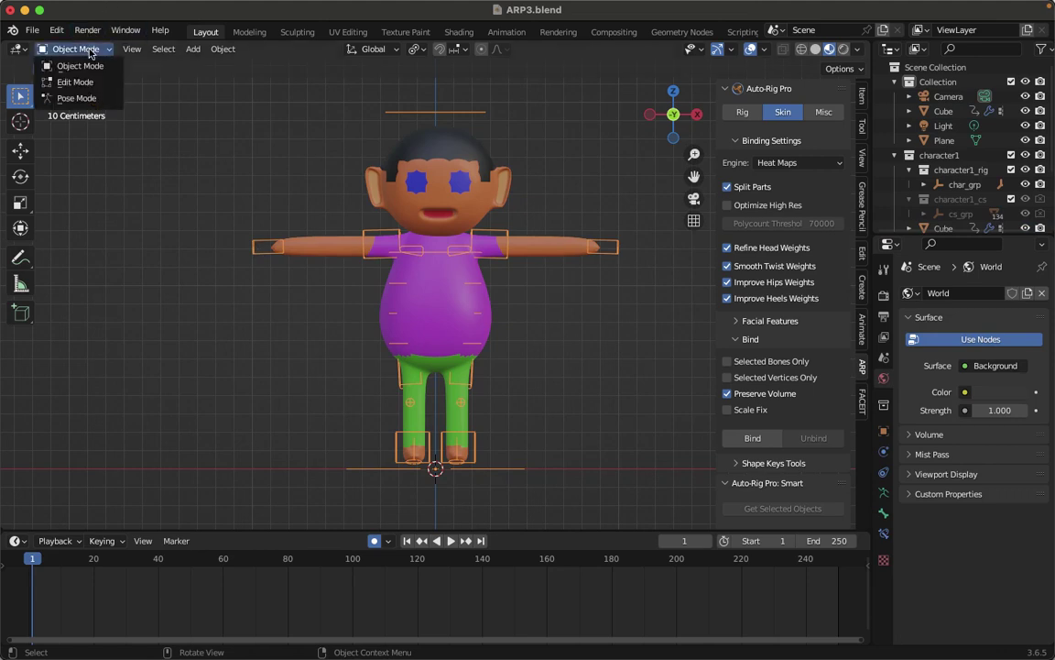
pyautogui.click(77, 98)
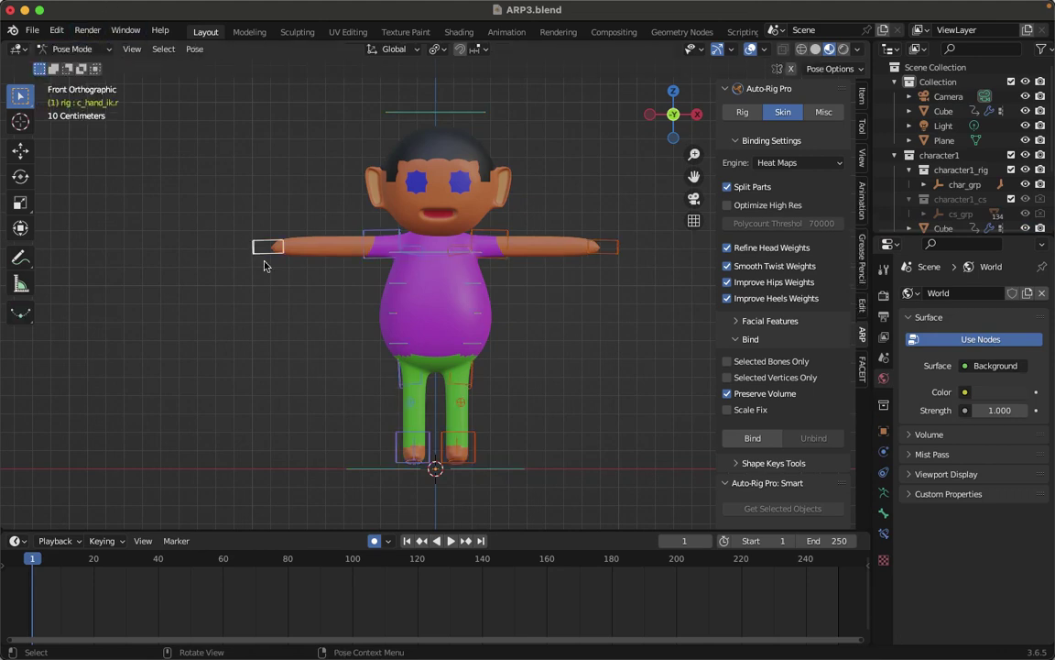
# Lower the character's right arm by moving its right-hand IK controller downward in a perspective view
pyautogui.press('KP_3')
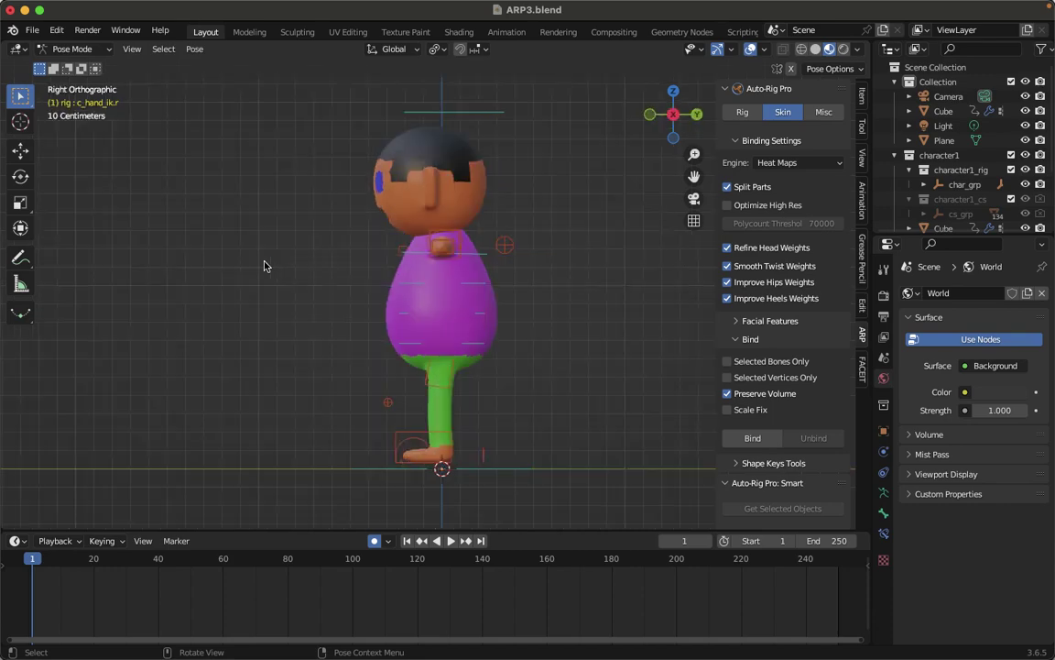
pyautogui.hscroll(-5, 264, 266)
pyautogui.hscroll(-5, 264, 265)
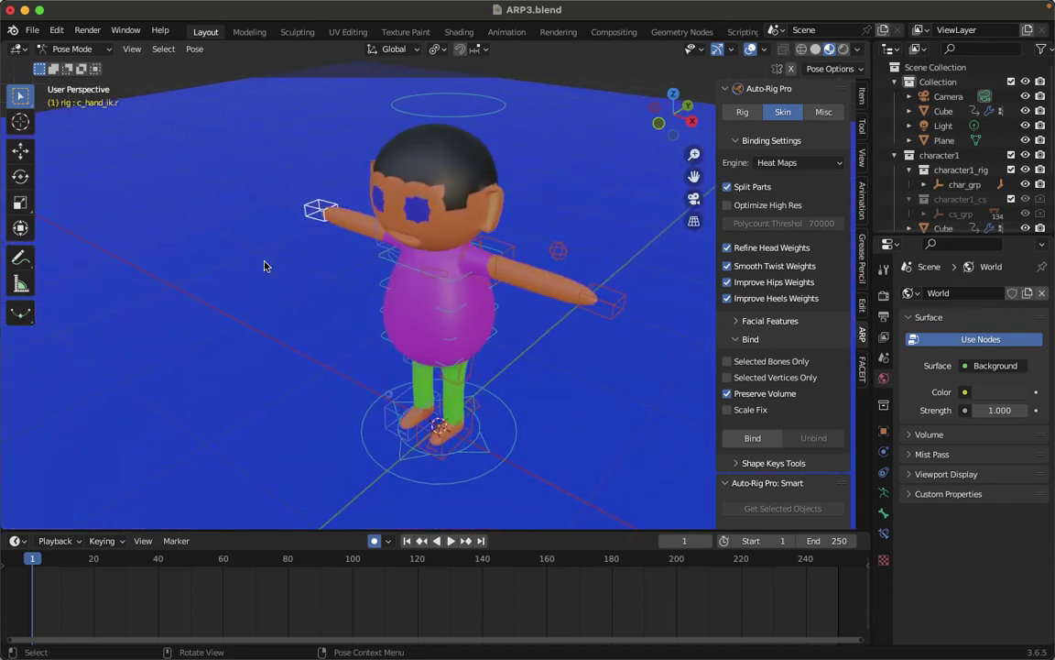
pyautogui.press('g')
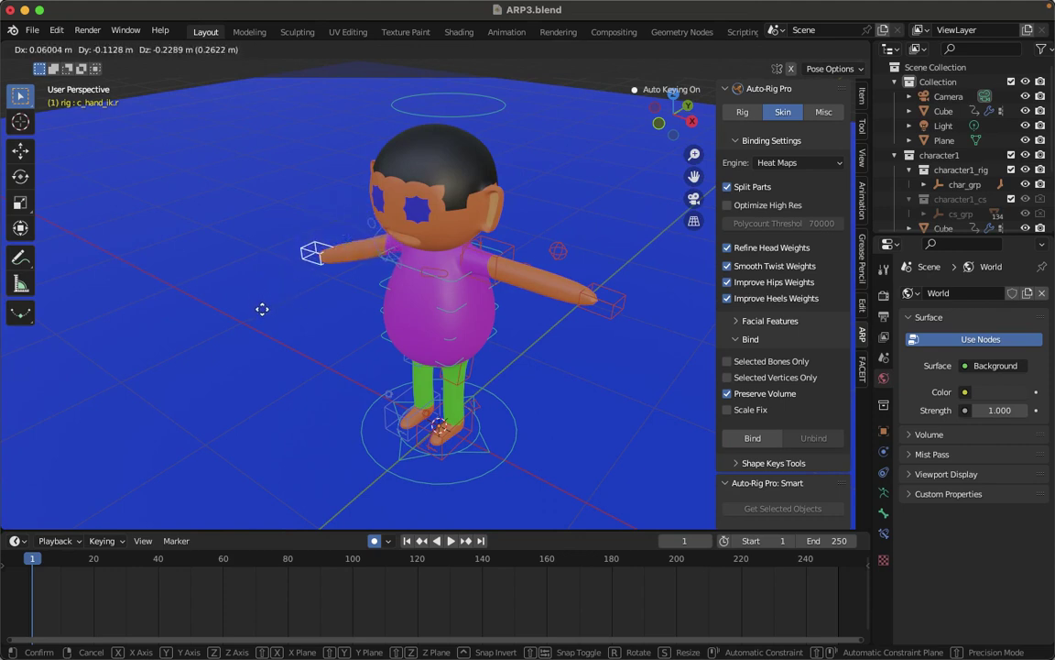
pyautogui.click(277, 298)
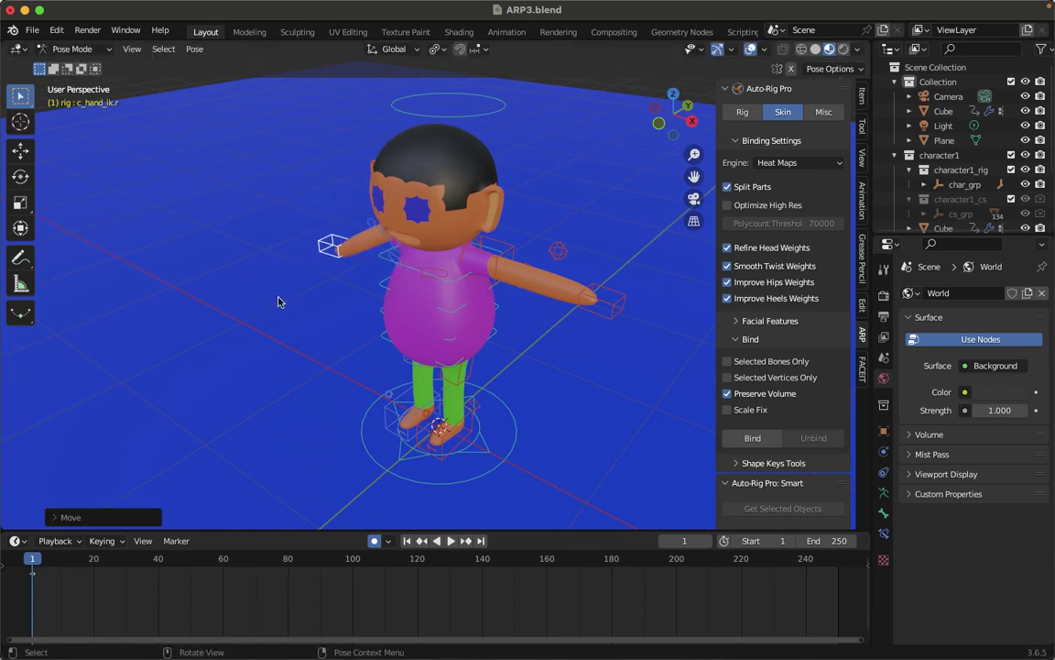
# Move the left-hand IK controller in toward the body to bend the arm, and rotate it about 89° so the hand points down
pyautogui.click(616, 312)
pyautogui.press('g')
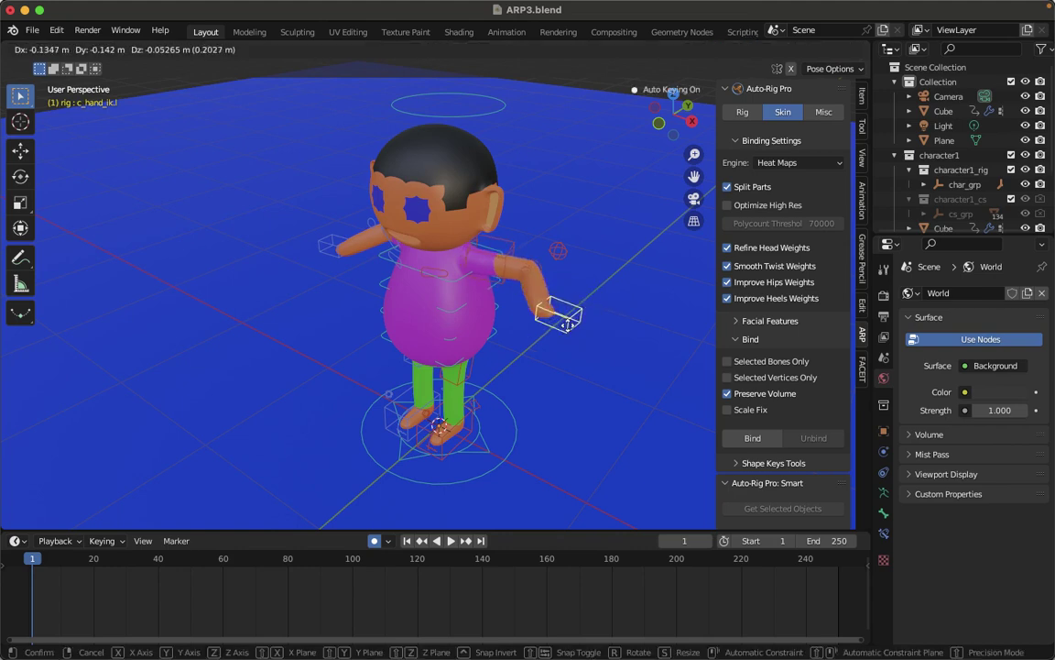
pyautogui.click(565, 330)
pyautogui.press('r')
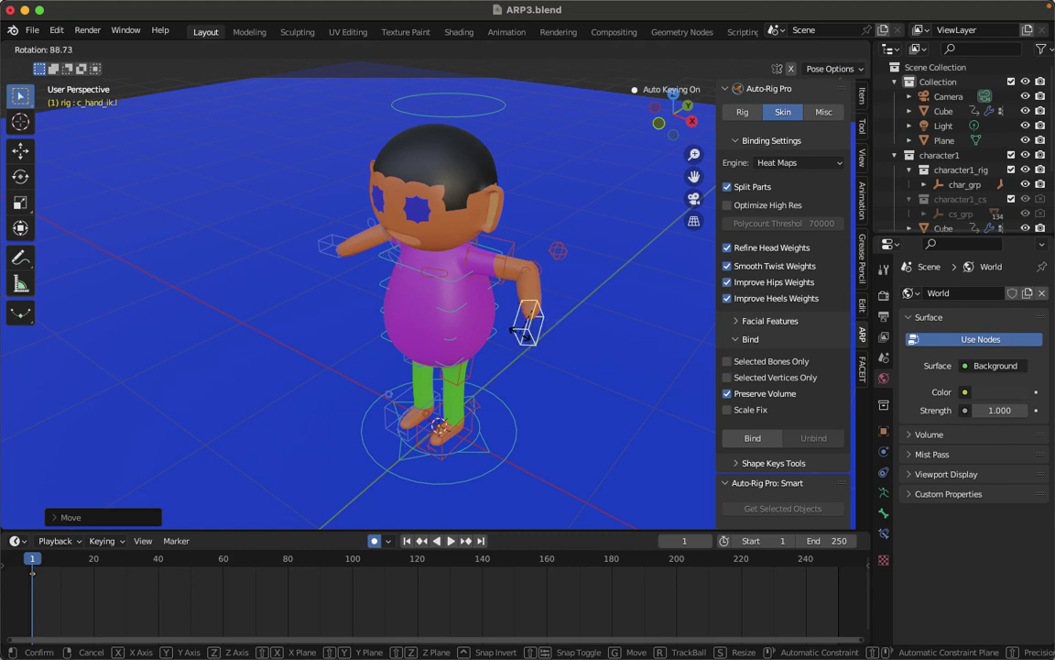
pyautogui.click(469, 302)
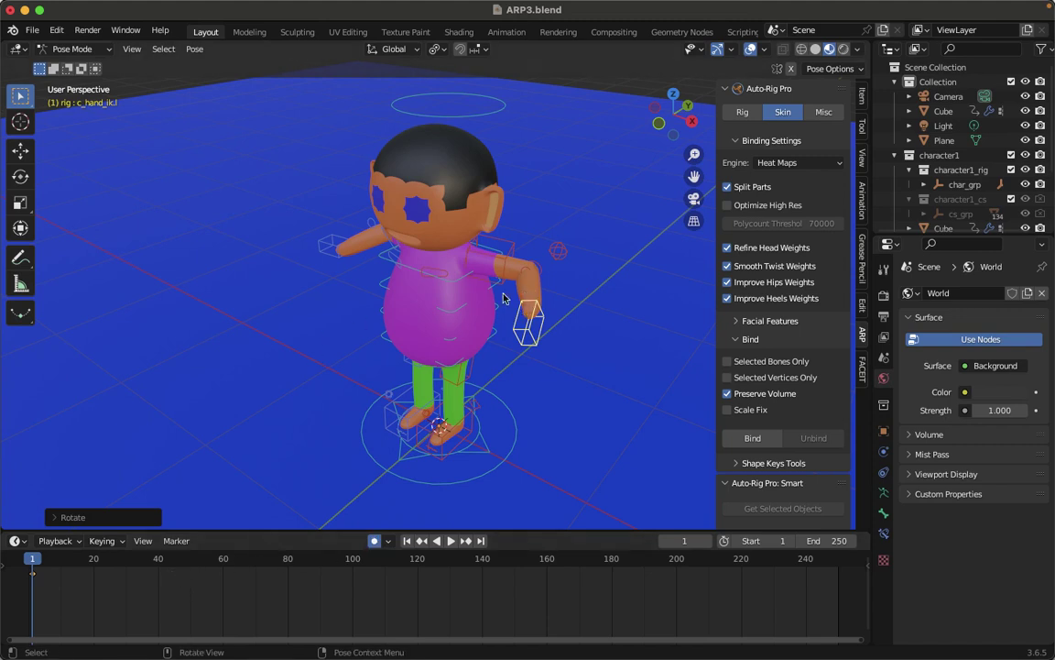
# Auto-key the left-hand IK controller moved outward at frame 3 and back in toward the body at frame 6
pyautogui.press('Right')
pyautogui.press('Right')
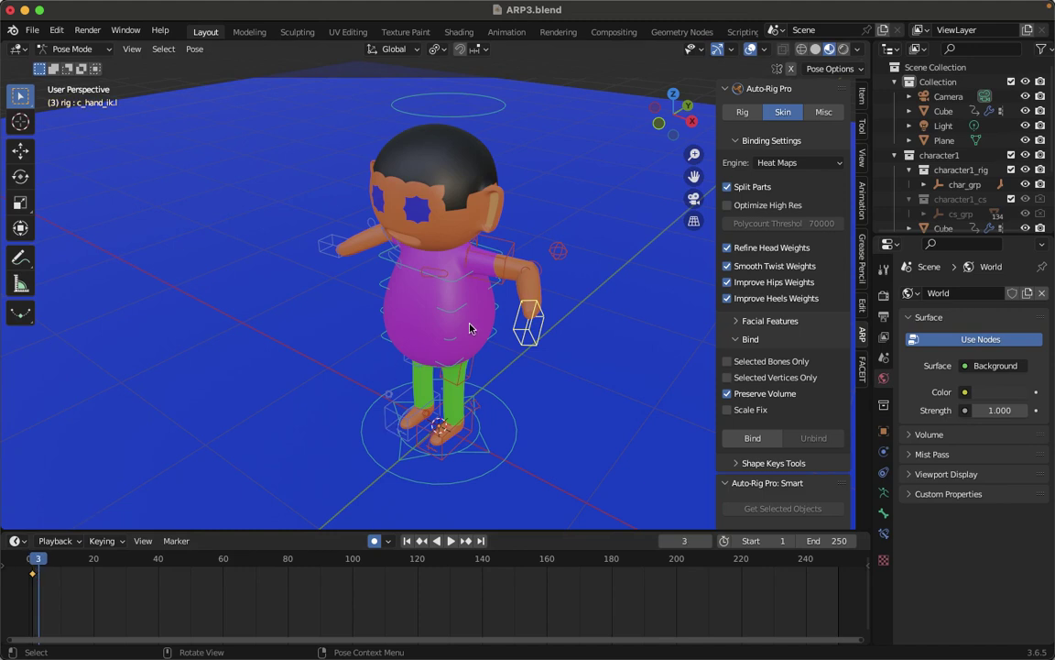
pyautogui.press('g')
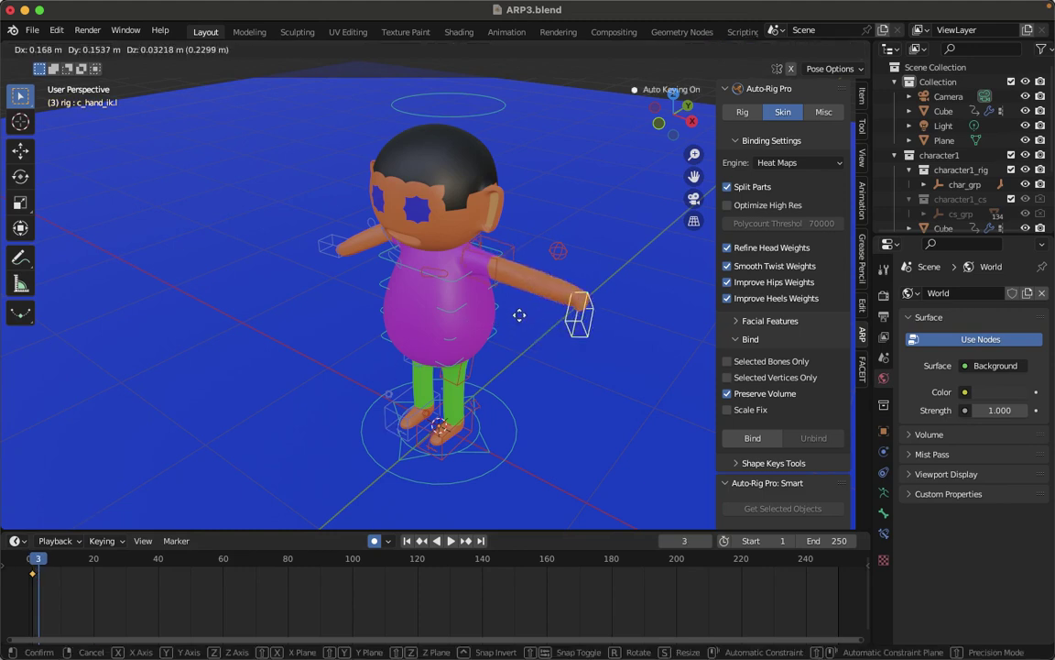
pyautogui.click(518, 319)
pyautogui.press('Right')
pyautogui.press('Right')
pyautogui.press('Right')
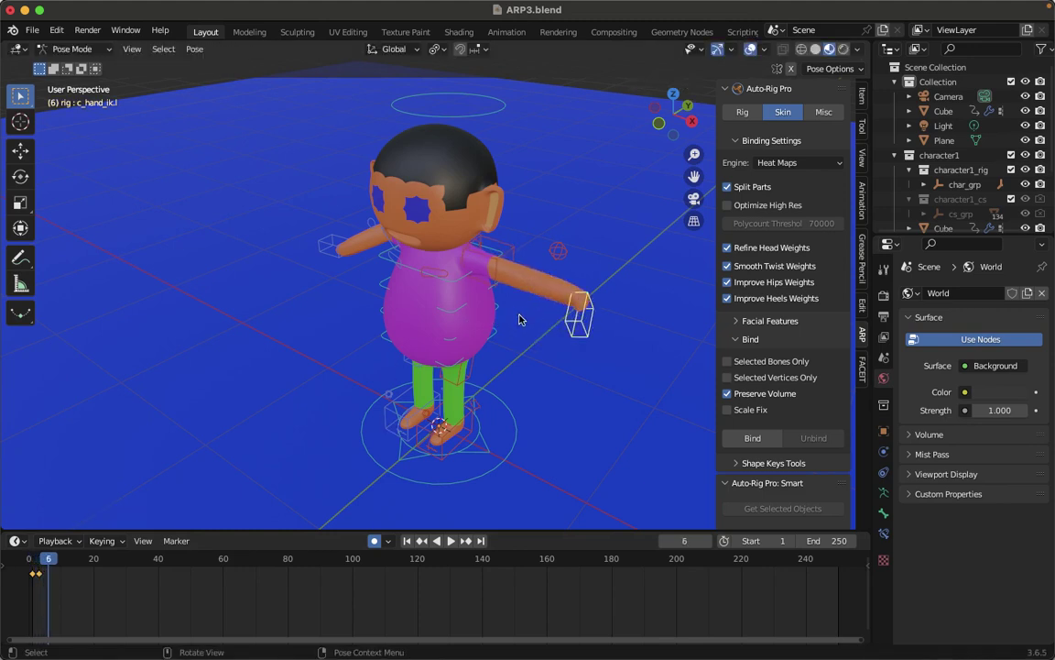
pyautogui.press('g')
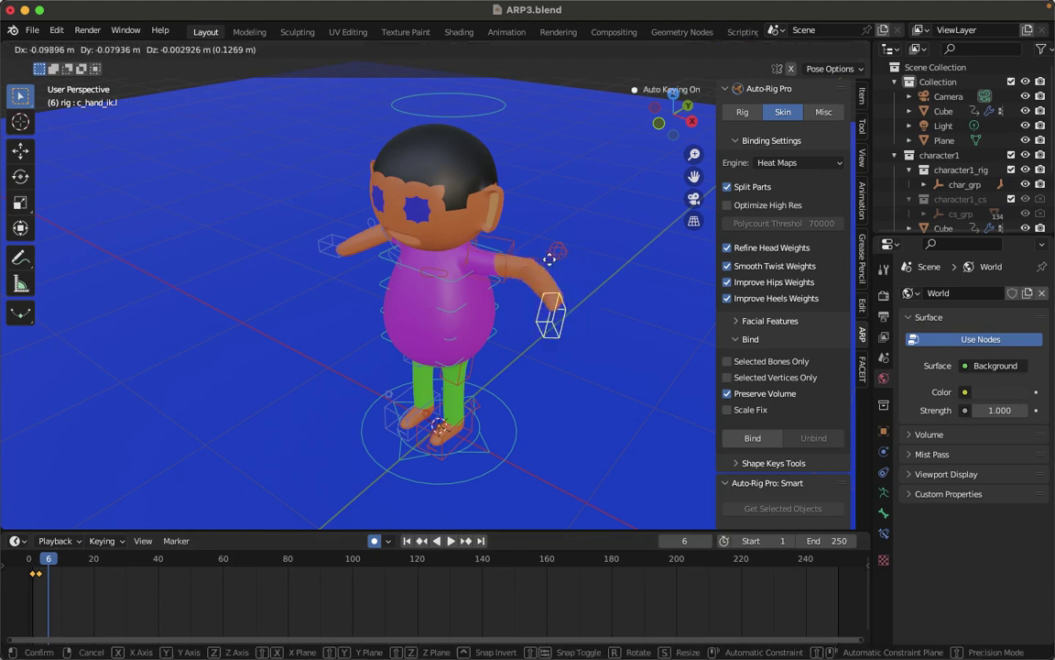
pyautogui.click(538, 265)
# Continue the arm swing by keying the left-hand IK controller outward at frame 9 and inward at frame 12
pyautogui.press('Right')
pyautogui.press('Right')
pyautogui.press('Right')
pyautogui.press('g')
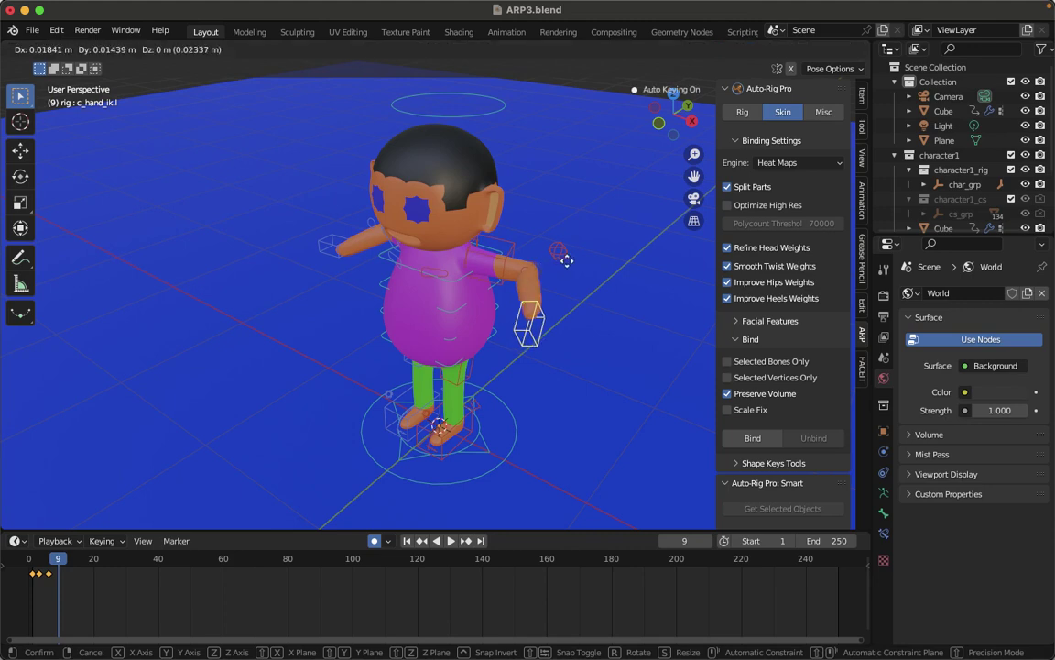
pyautogui.click(579, 262)
pyautogui.press('Right')
pyautogui.press('Right')
pyautogui.press('Right')
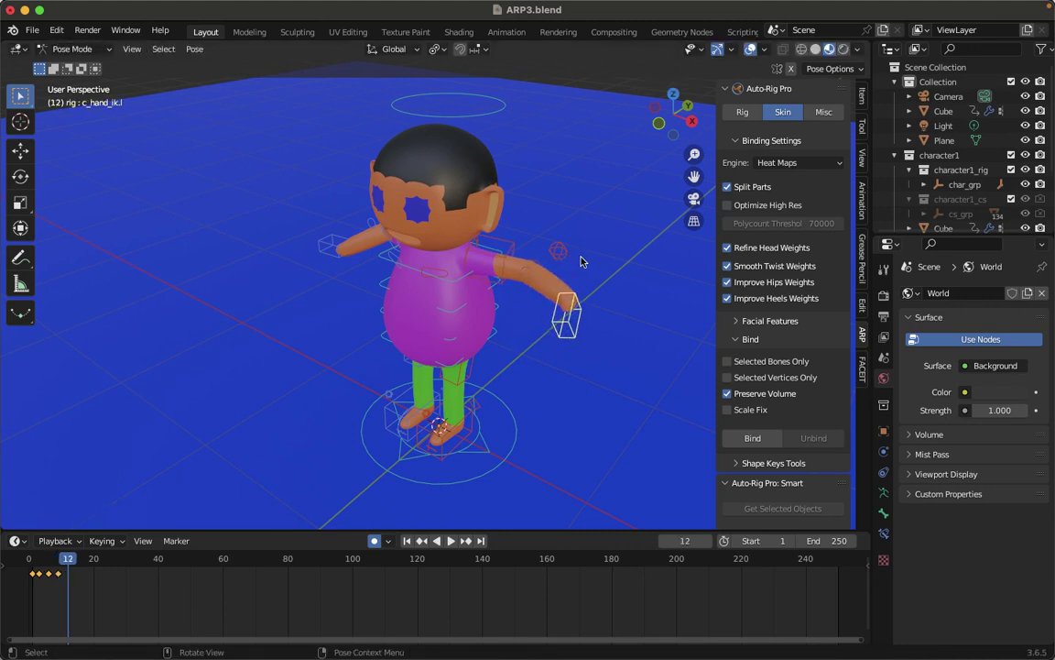
pyautogui.press('g')
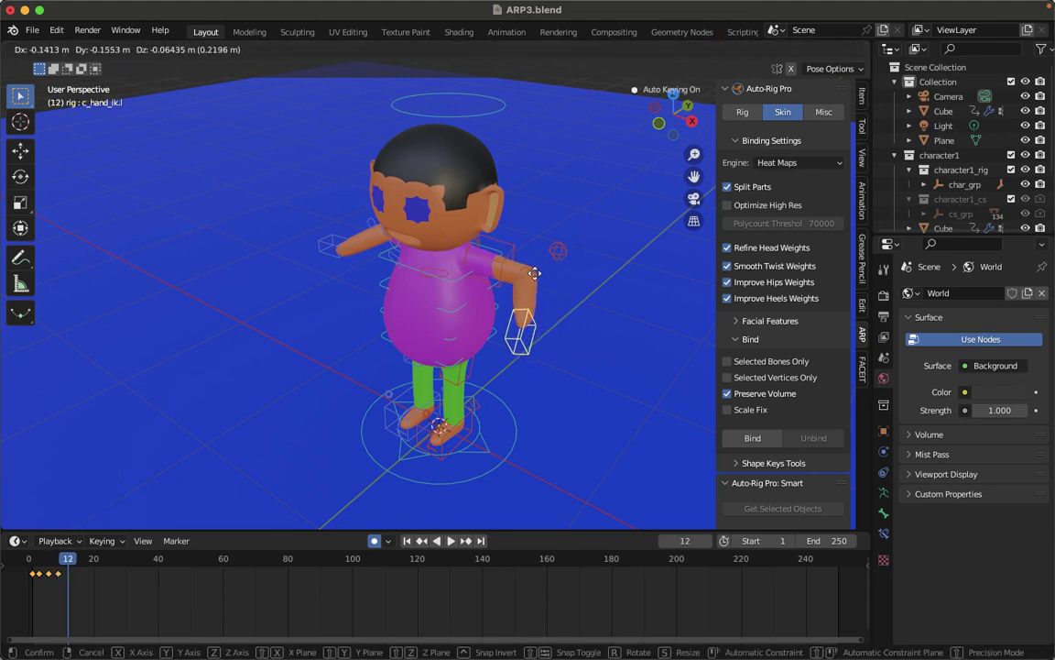
pyautogui.click(536, 277)
# Key the left-hand IK controller partway outward again at frame 15
pyautogui.press('Right')
pyautogui.press('Right')
pyautogui.press('Right')
pyautogui.press('g')
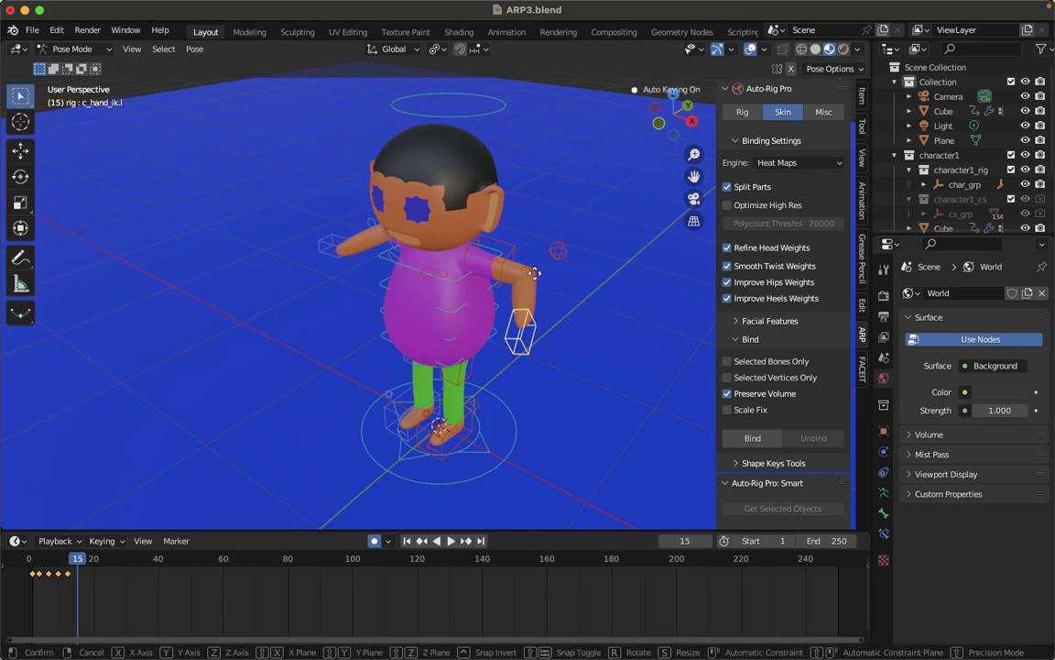
pyautogui.click(566, 275)
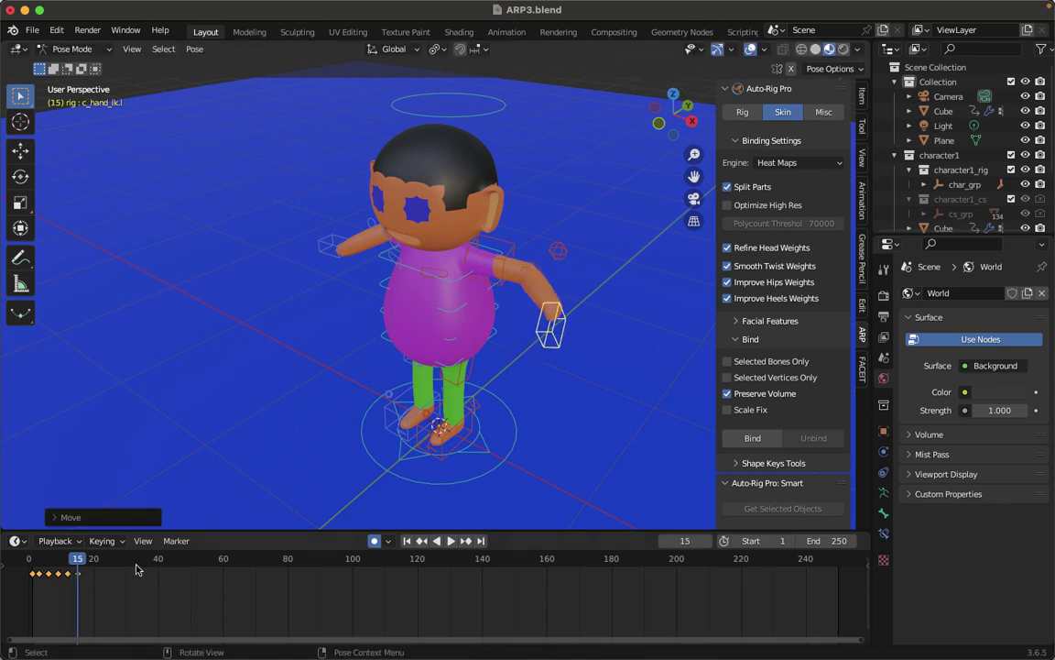
# Duplicate the left hand's keyframes three times along the timeline, offsetting each copy by 17 frames
pyautogui.hotkey('shift', 'd')
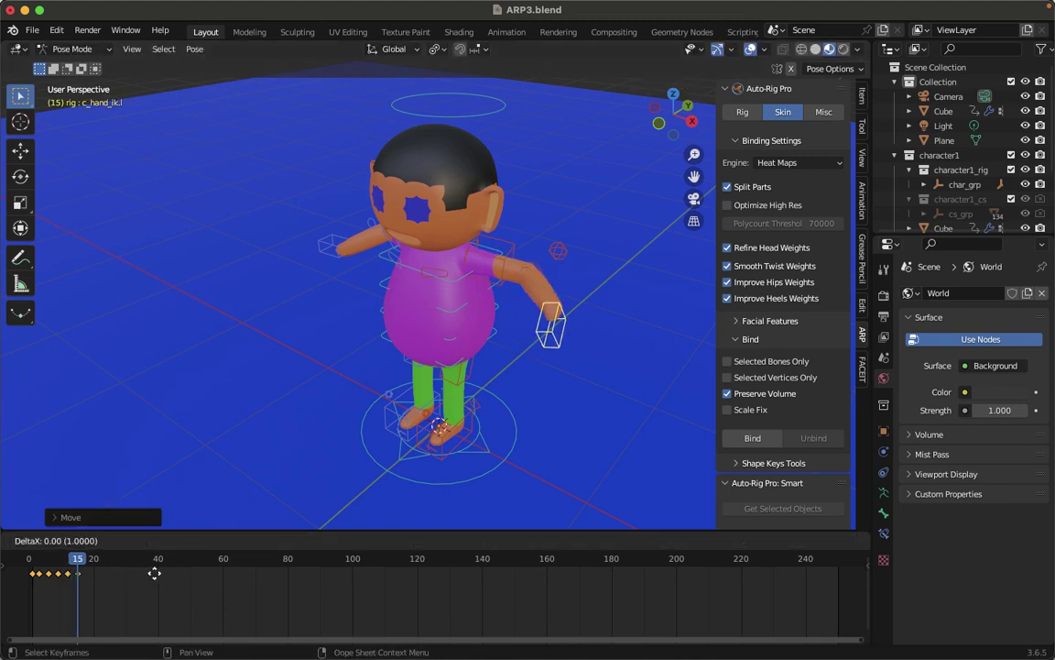
pyautogui.click(169, 572)
pyautogui.hotkey('shift', 'd')
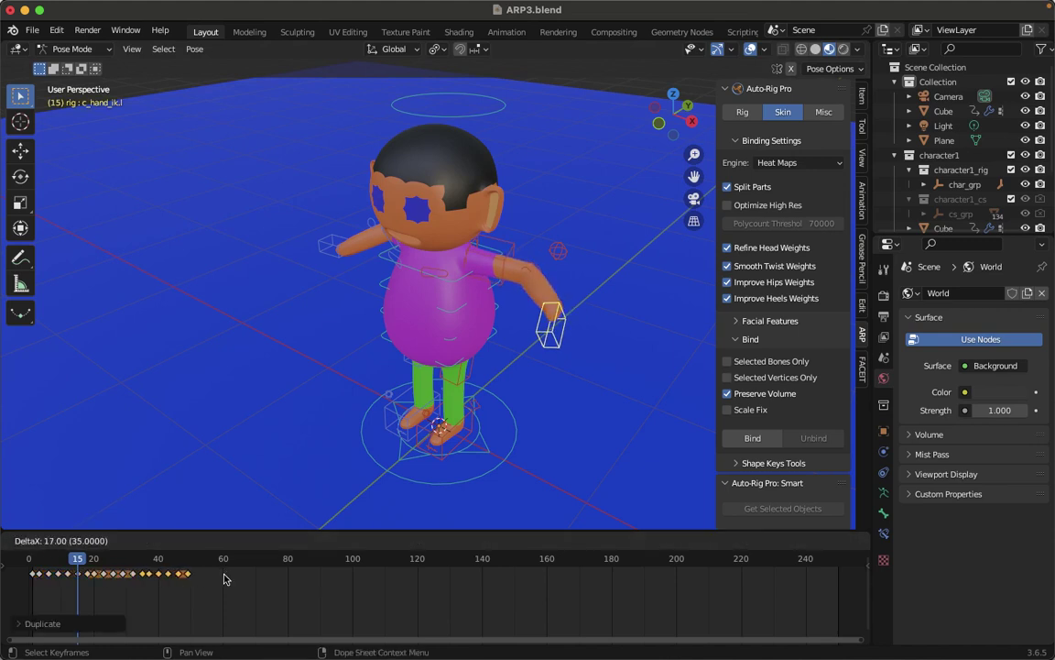
pyautogui.click(224, 573)
pyautogui.hotkey('shift', 'd')
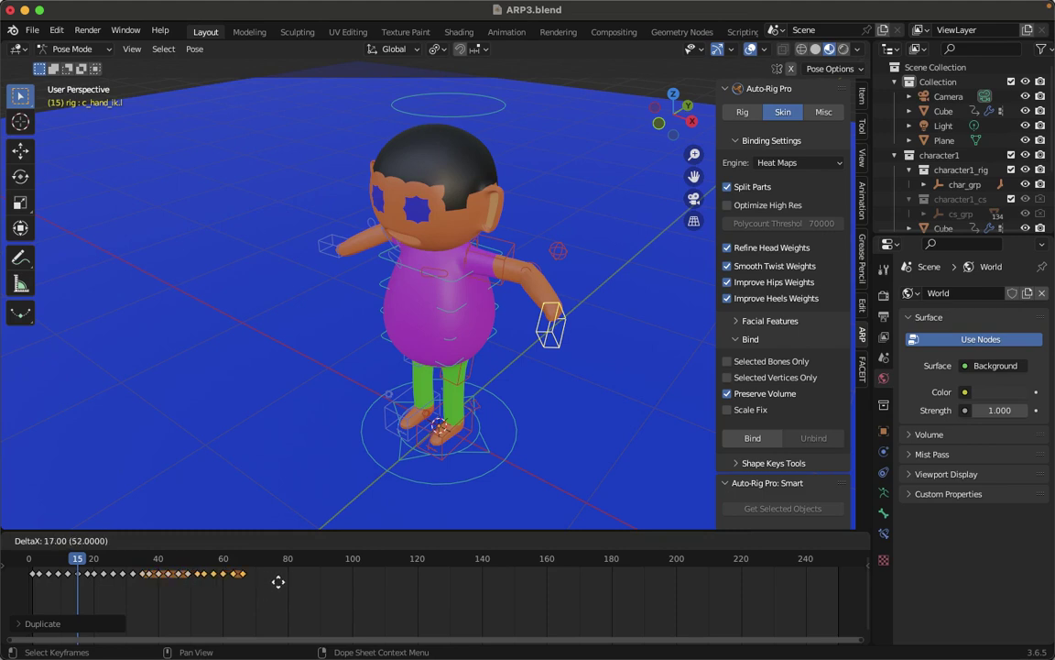
pyautogui.click(279, 586)
# Return to frame 1 and hide the viewport overlays
pyautogui.hotkey('shift', 'Left')
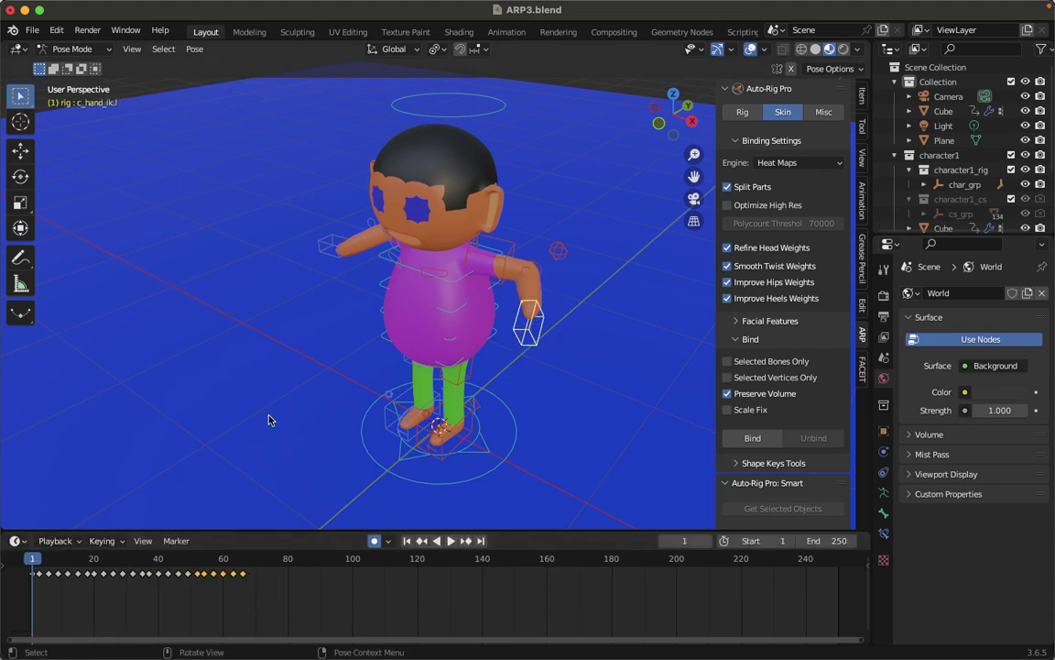
pyautogui.hotkey('shift', 'alt', 'z')
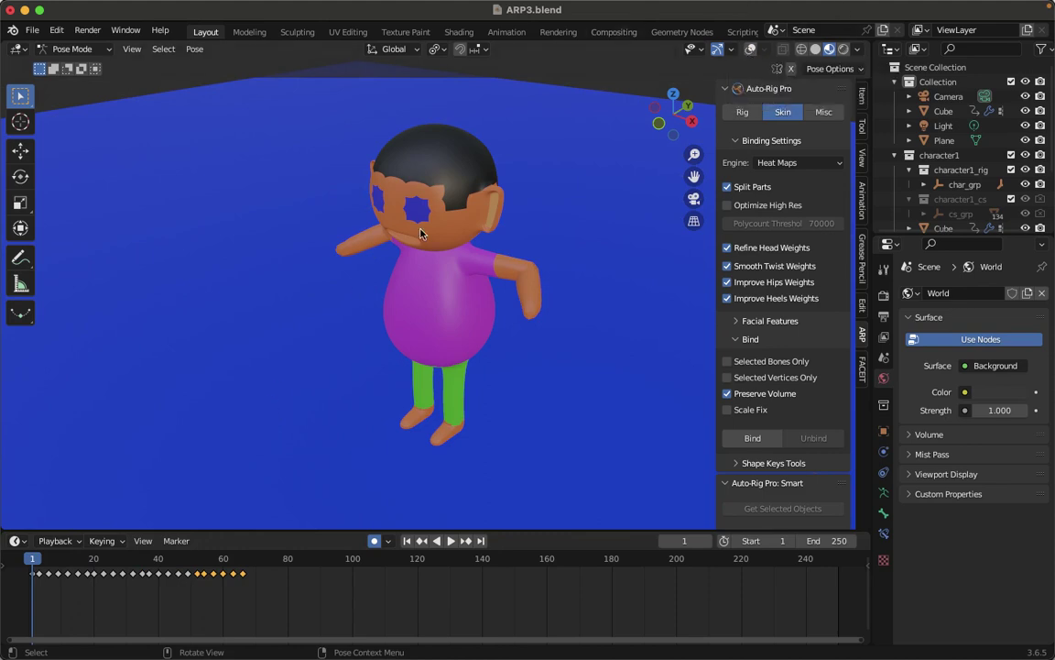
pyautogui.press('F3')
pyautogui.press('BackSpace')
pyautogui.press('Escape')
# Play back the arm animation, stop it and return to frame 1
pyautogui.press('space')
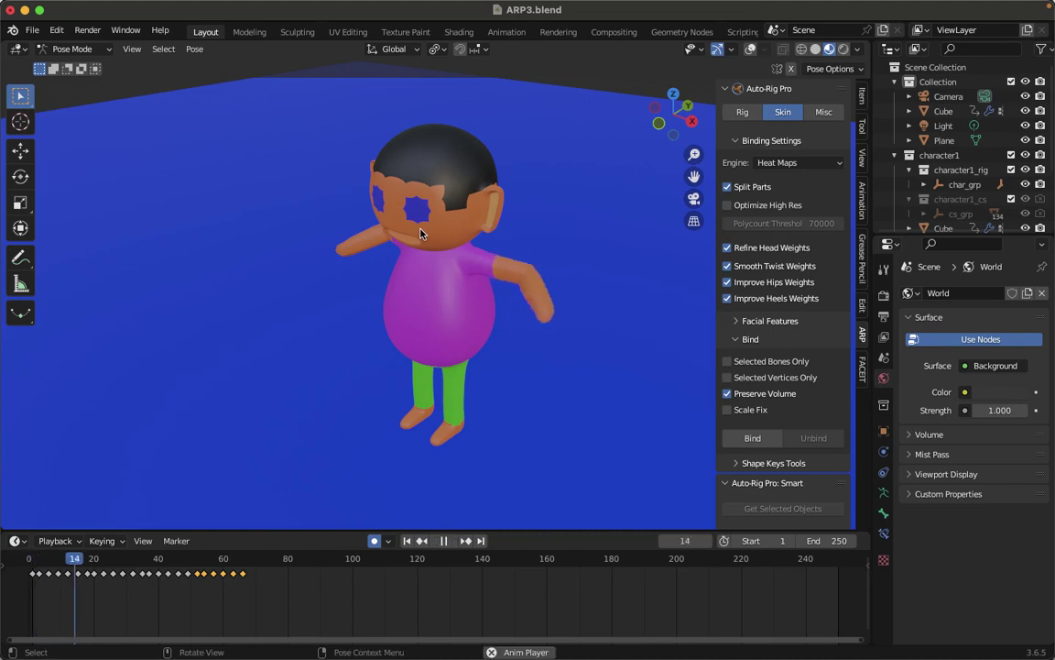
pyautogui.press('space')
pyautogui.hotkey('shift', 'Left')
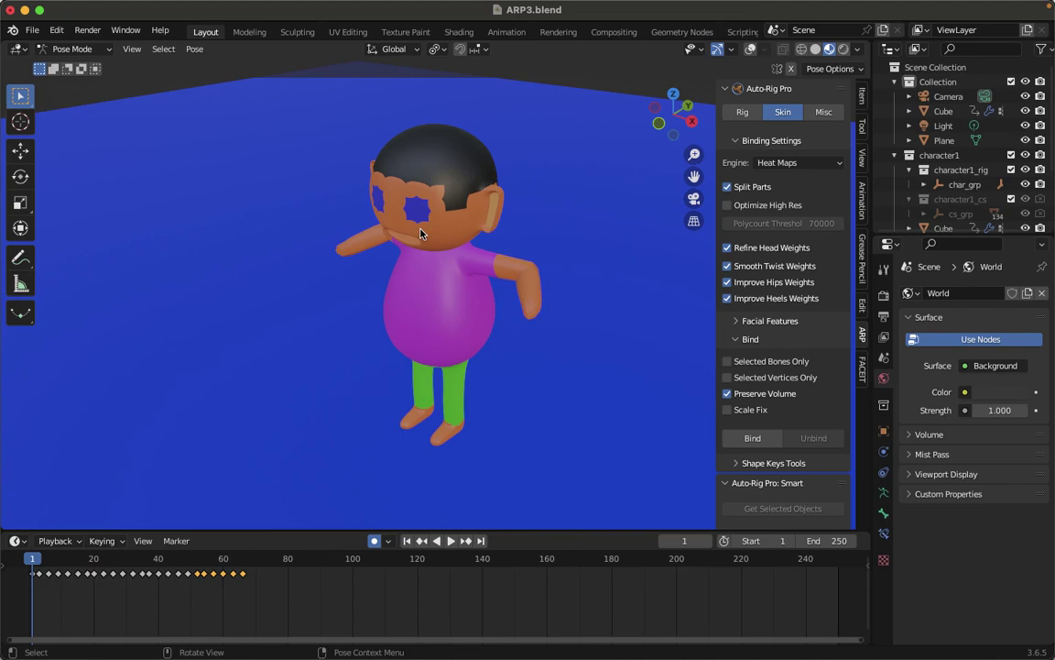